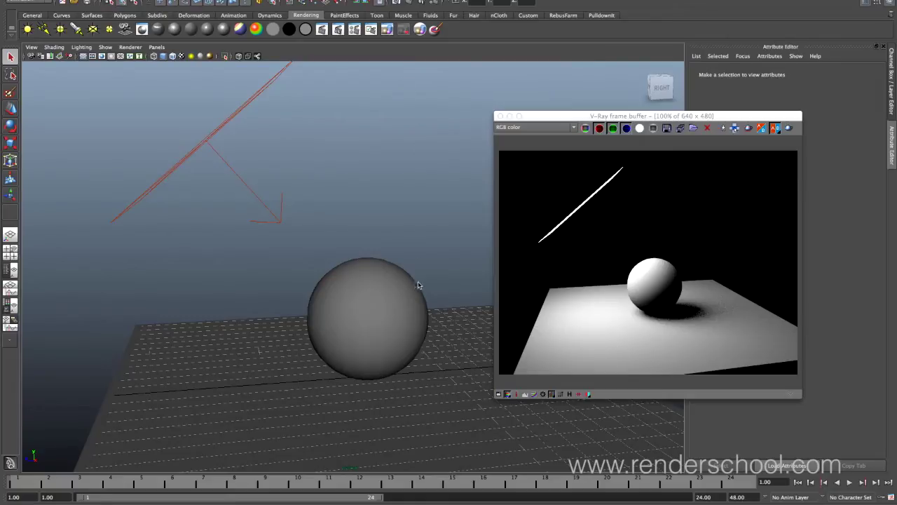
Reposition the V-Ray frame buffer window up and left and check the render preview
left_click_drag(527, 117, 409, 101)
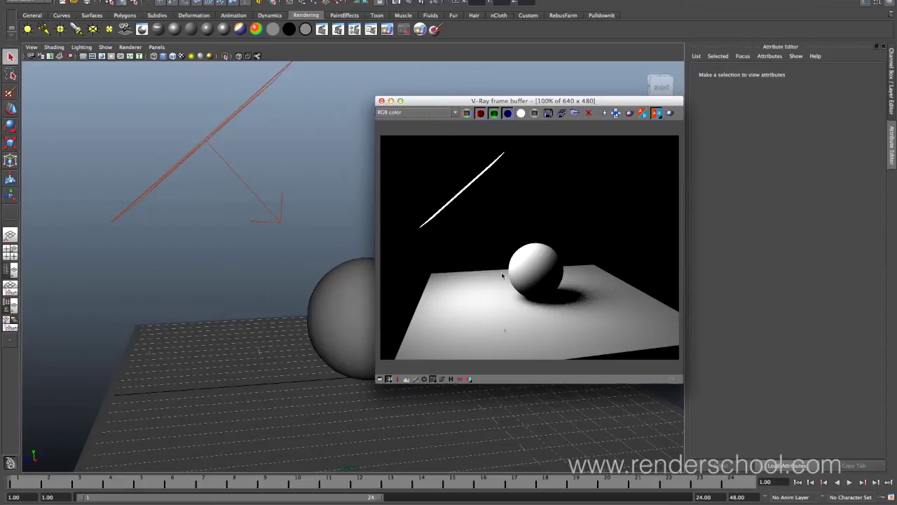
left_click(433, 380)
left_click(434, 379)
left_click_drag(438, 106, 425, 76)
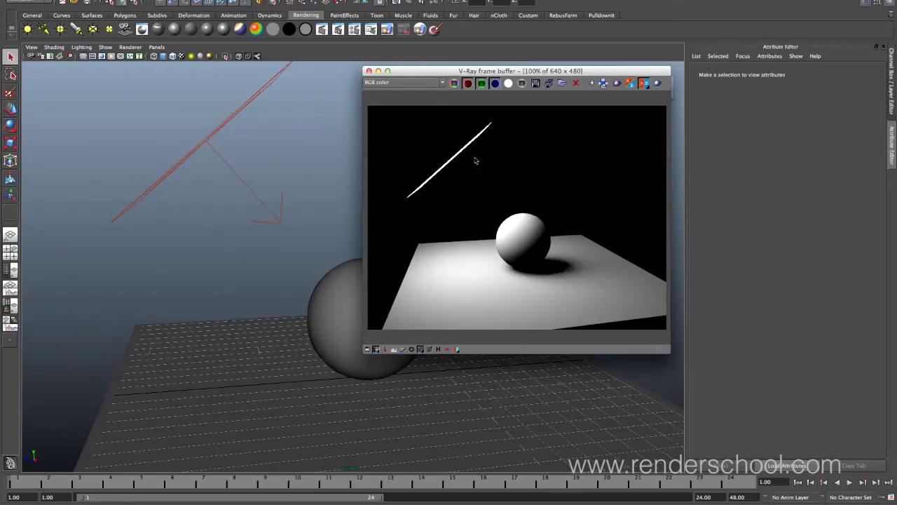
left_click(456, 6)
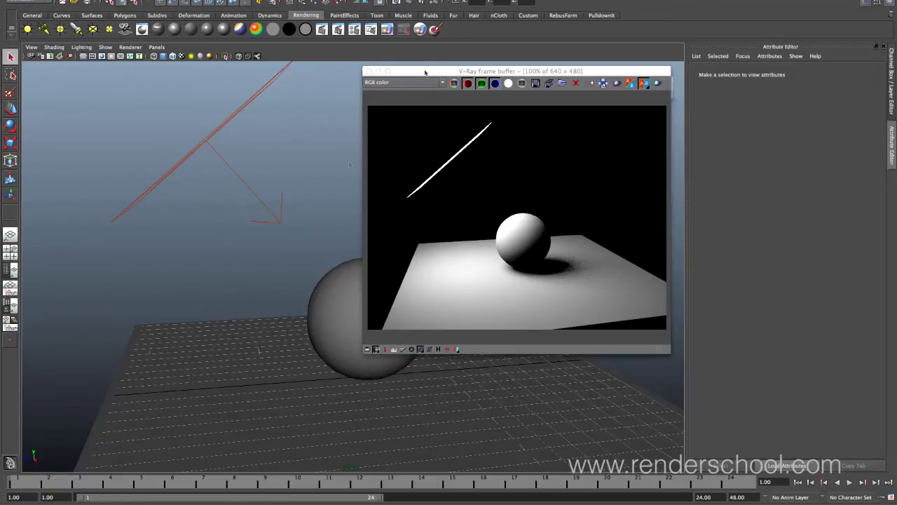
Open Render Settings on the V-Ray image sampler options and expand the Sampler type list
left_click(437, 5)
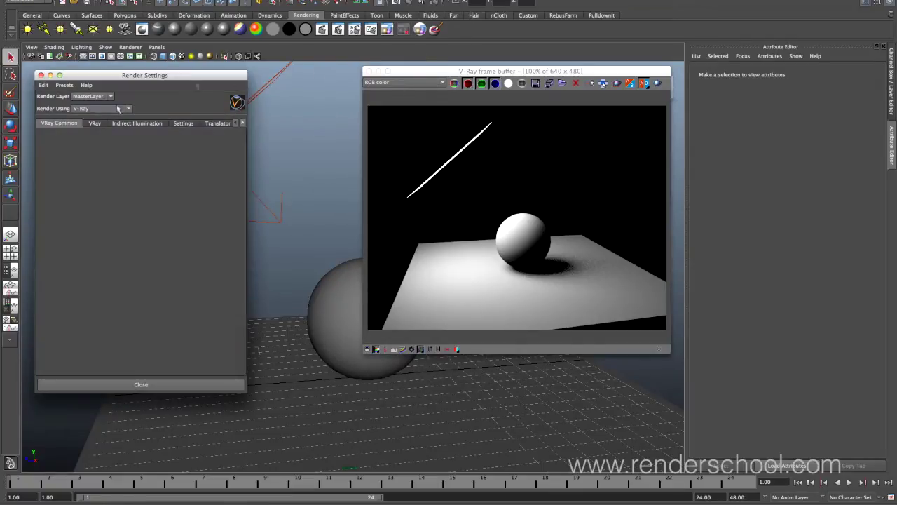
left_click_drag(126, 79, 253, 41)
left_click(141, 115)
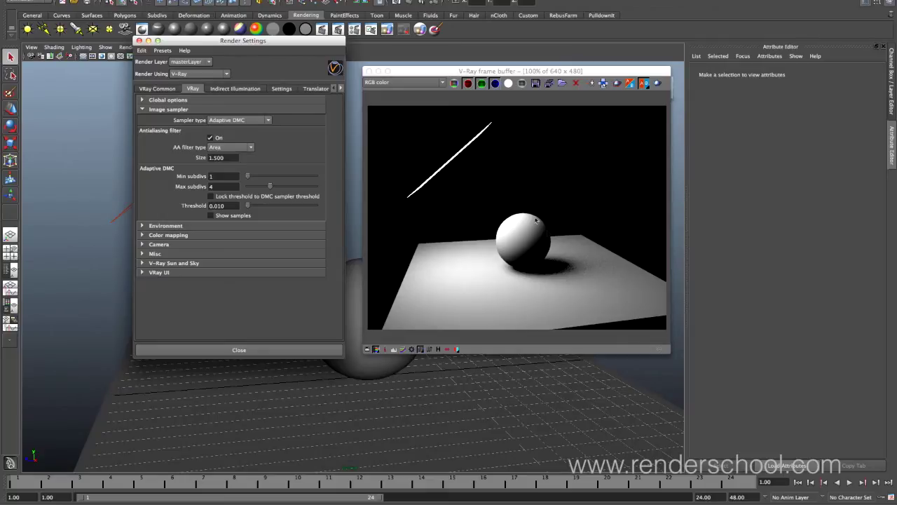
left_click(250, 121)
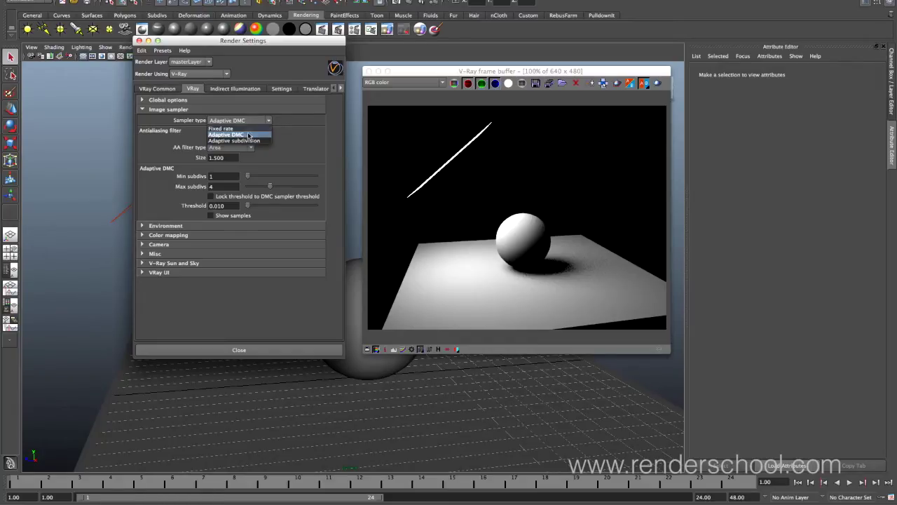
Switch the sampler to Fixed rate and render, then disable the antialiasing filter and render again
left_click(246, 129)
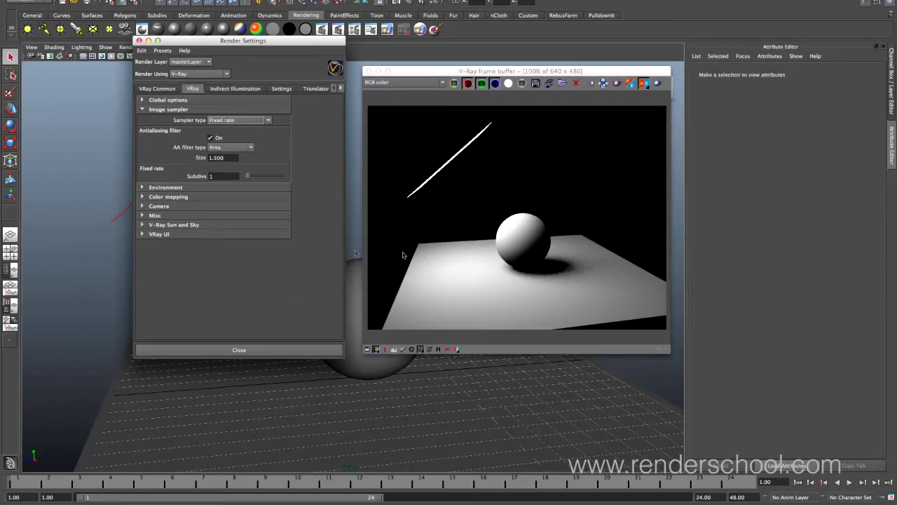
left_click(658, 84)
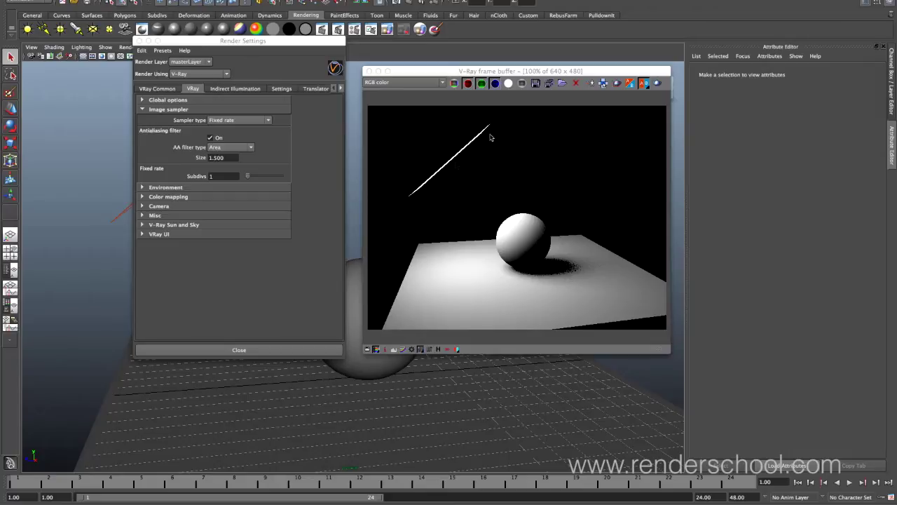
left_click(209, 138)
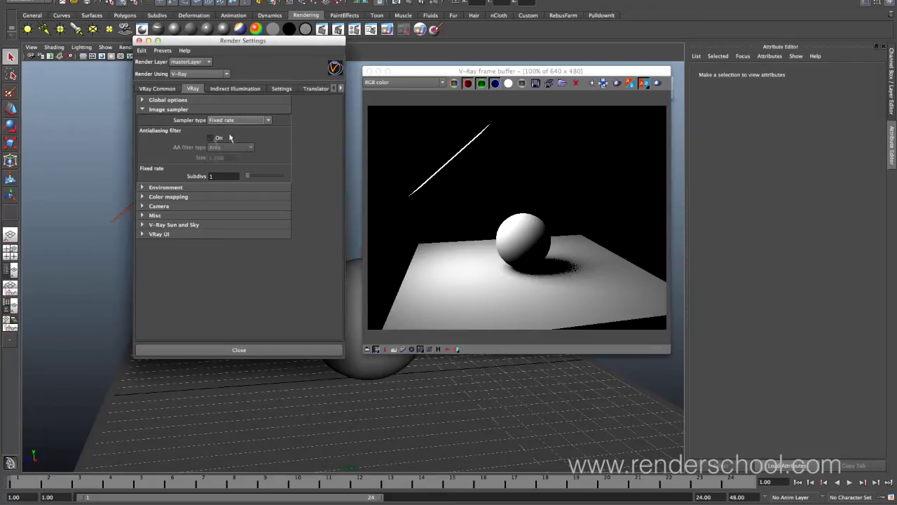
left_click(658, 83)
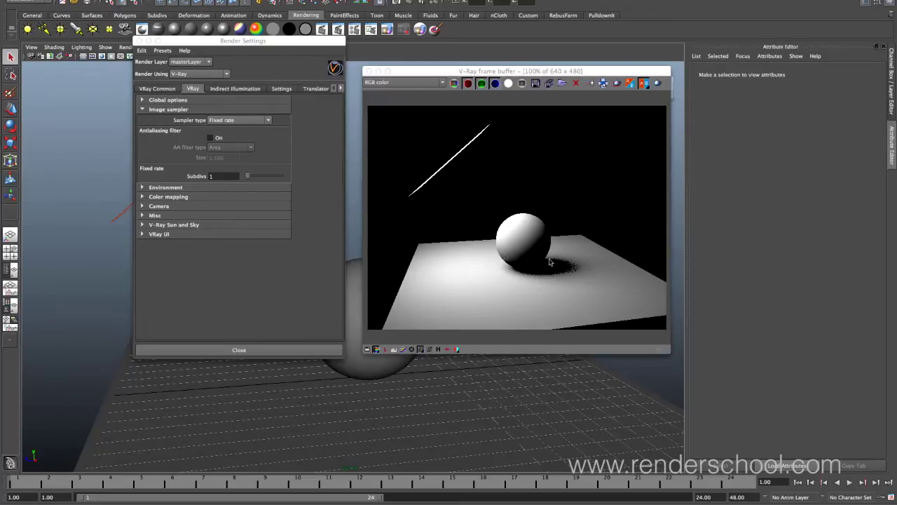
double_click(219, 176)
Render the Fixed rate sampler at Subdivs 2, then at Subdivs 4
type("2")
key("Return")
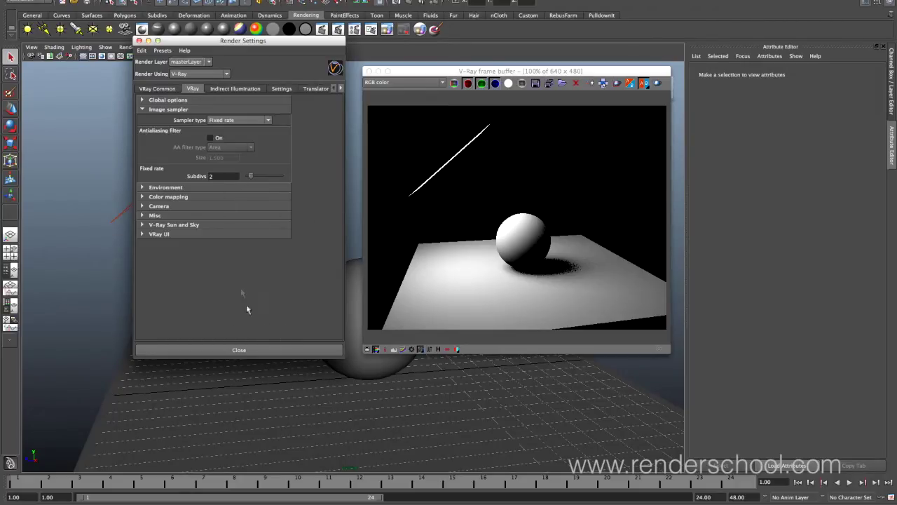
left_click(659, 85)
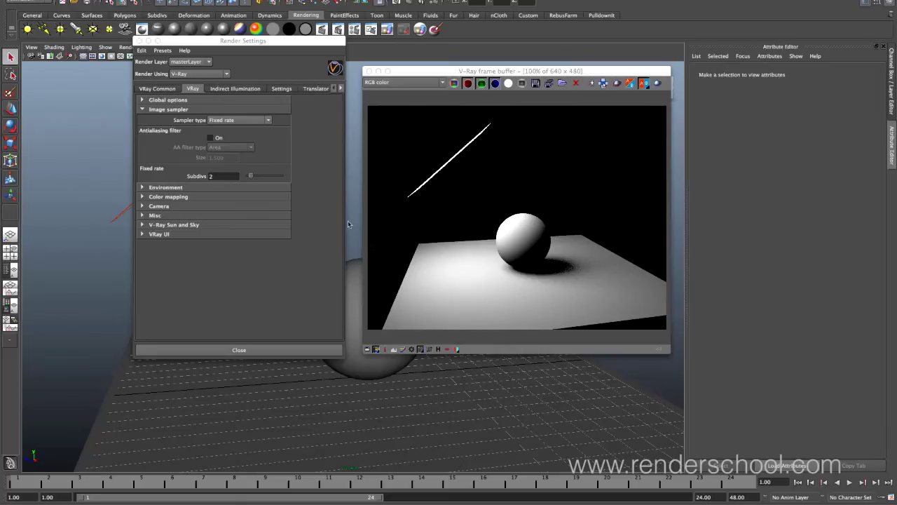
left_click(225, 176)
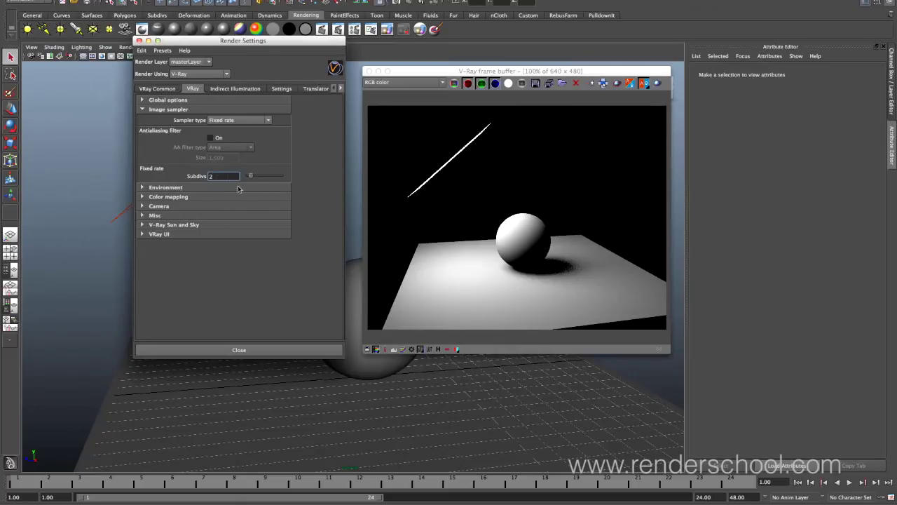
type("4")
key("Return")
left_click(658, 86)
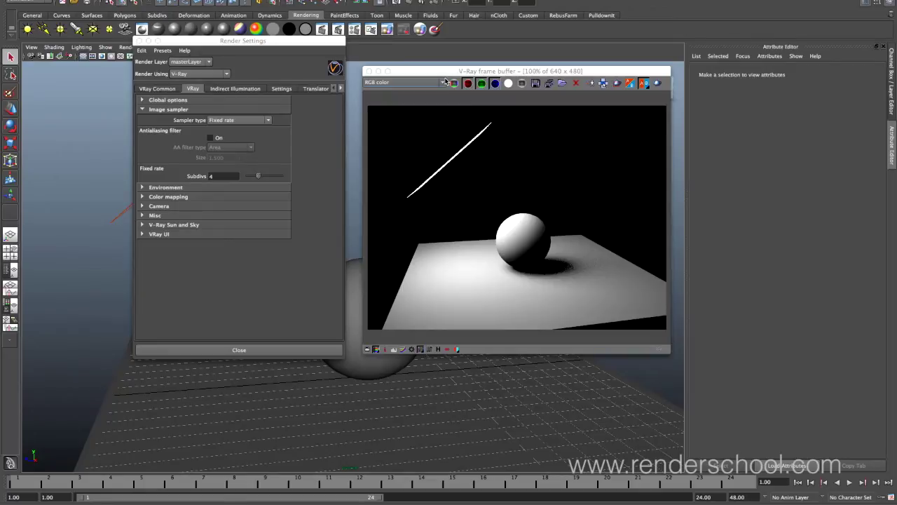
Set Subdivs back to 2 and re-render the sphere scene
double_click(212, 176)
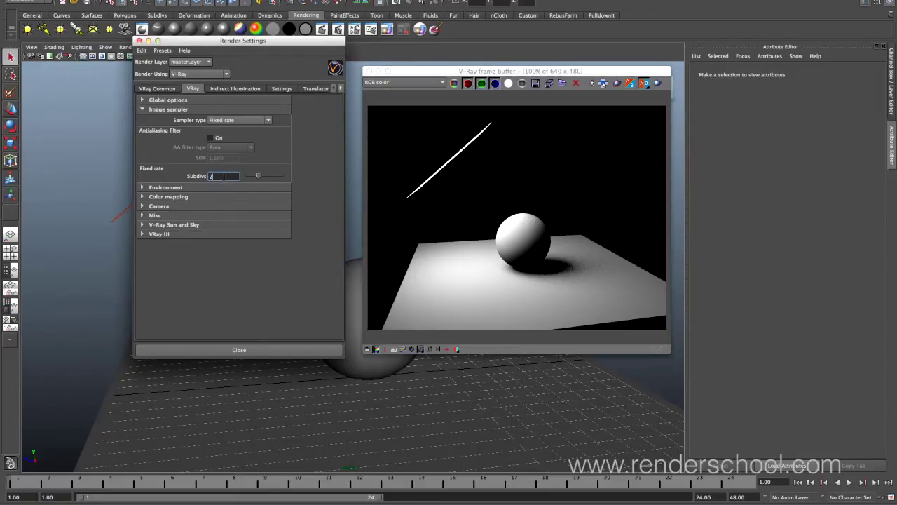
key("Return")
left_click(657, 84)
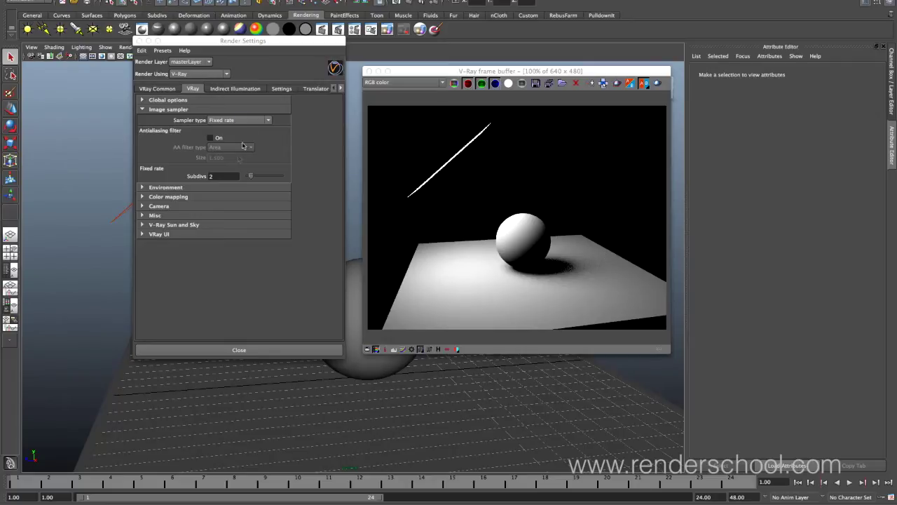
left_click(255, 123)
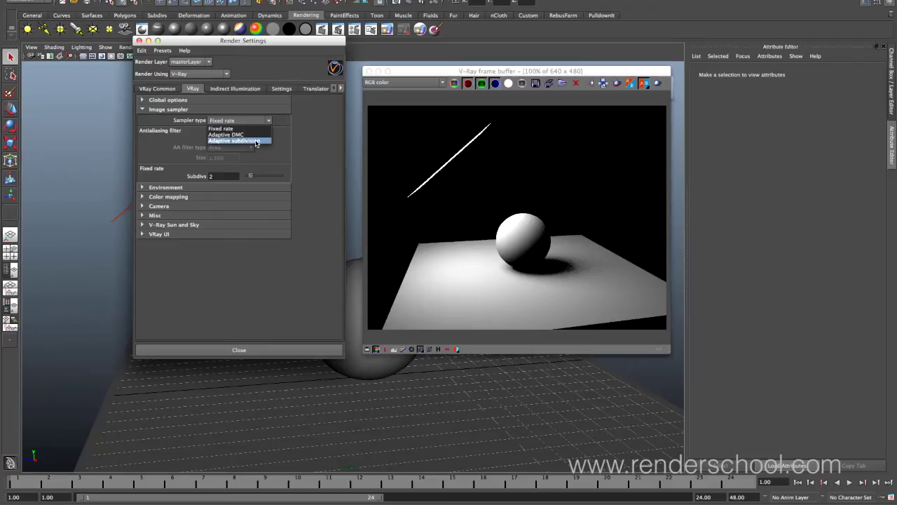
Switch to the Adaptive subdivision sampler, render, then raise Max rate from 2 to 4
left_click(256, 142)
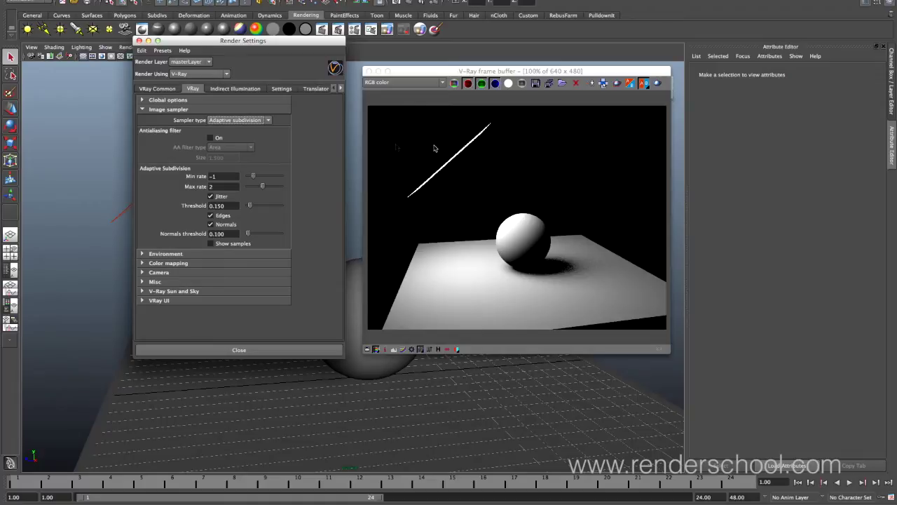
left_click(658, 83)
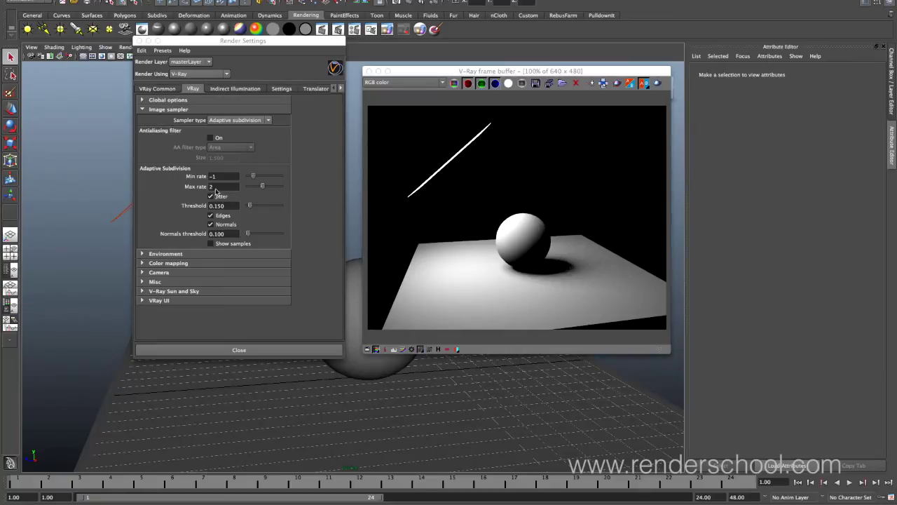
double_click(212, 186)
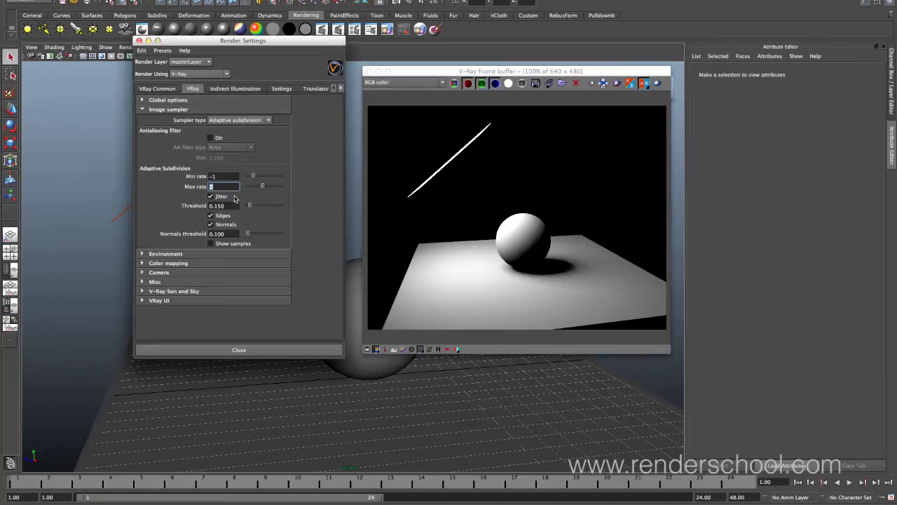
type("4")
key("Tab")
left_click(657, 85)
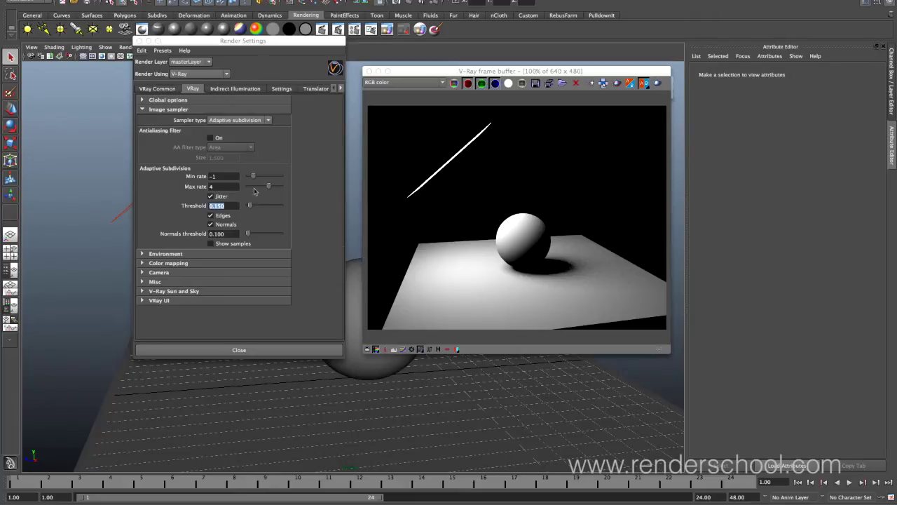
Switch the sampler back to Adaptive DMC, re-render, and select the Max subdivs value (4)
left_click(254, 122)
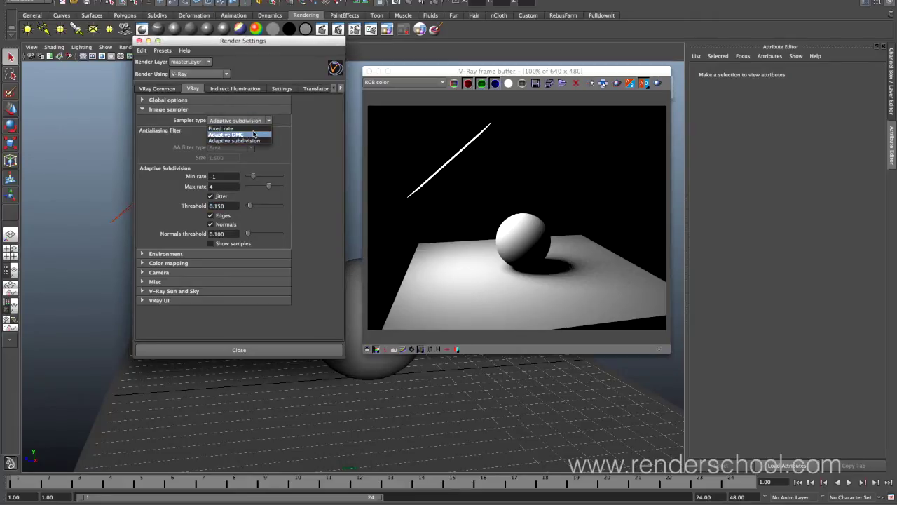
left_click(254, 134)
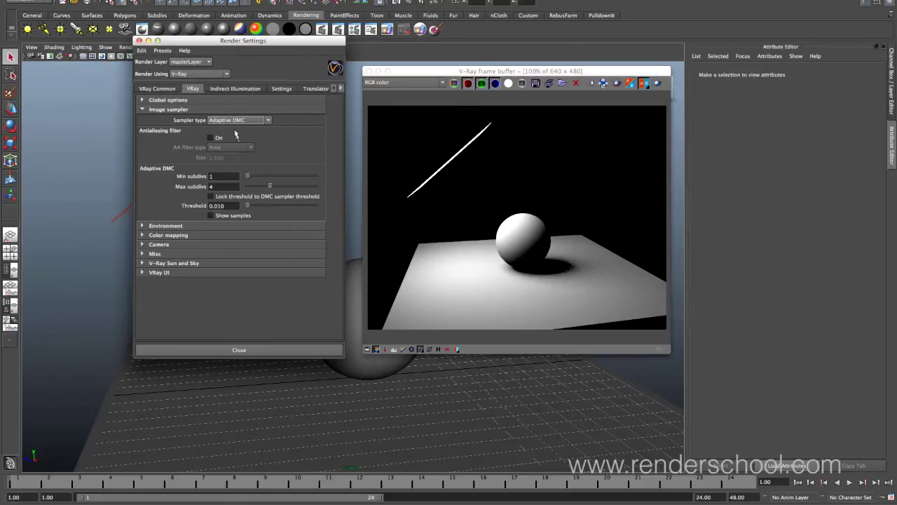
left_click(658, 84)
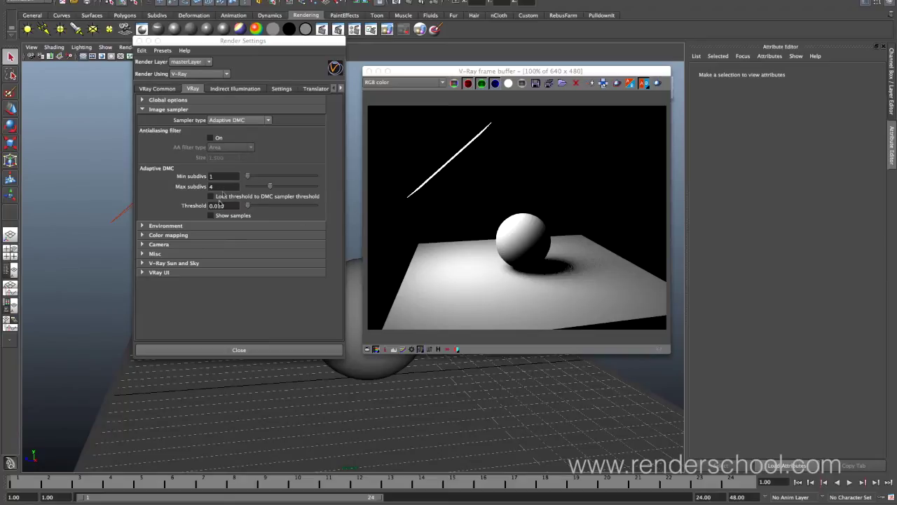
left_click(221, 187)
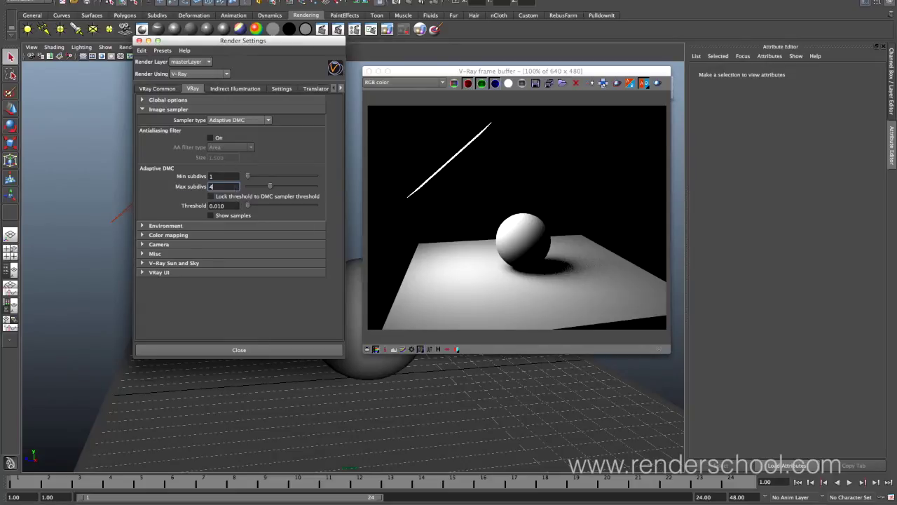
Set Max subdivs to 8 and render only a region around the sphere's shadow
double_click(215, 186)
key("Tab")
left_click(616, 83)
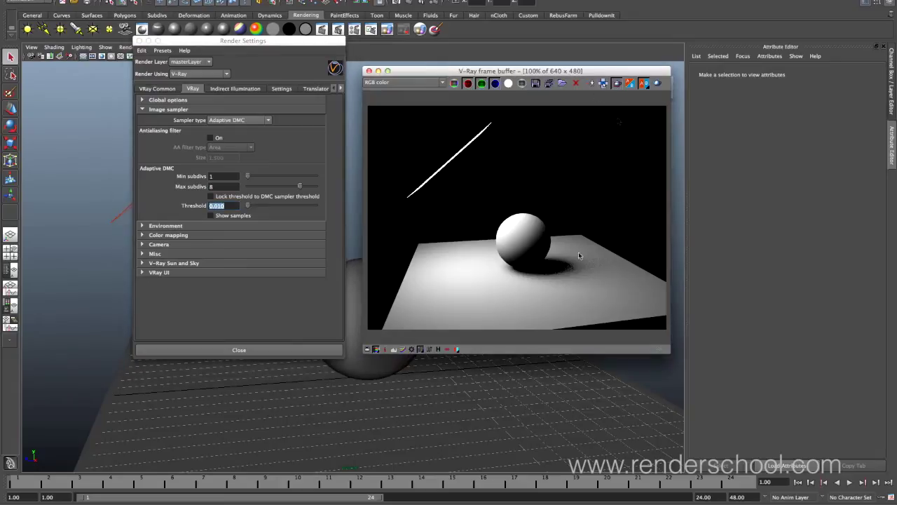
left_click_drag(589, 250, 553, 291)
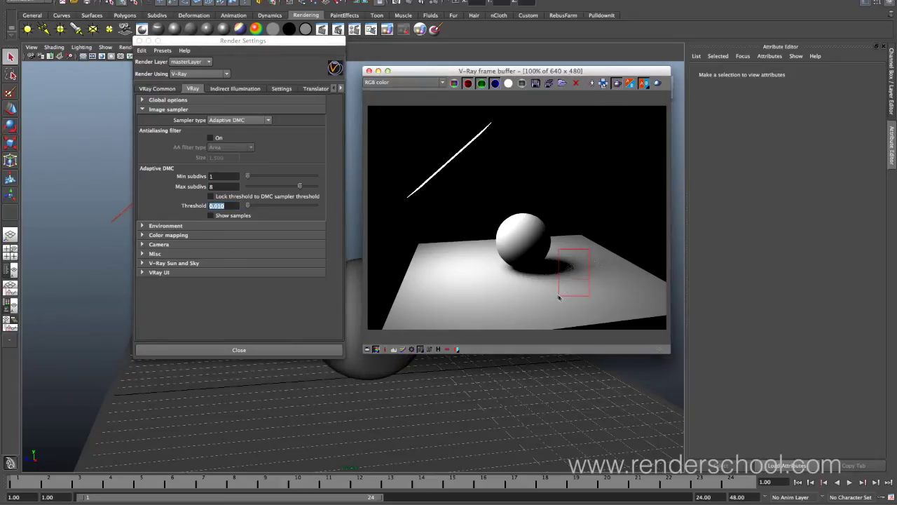
left_click(657, 83)
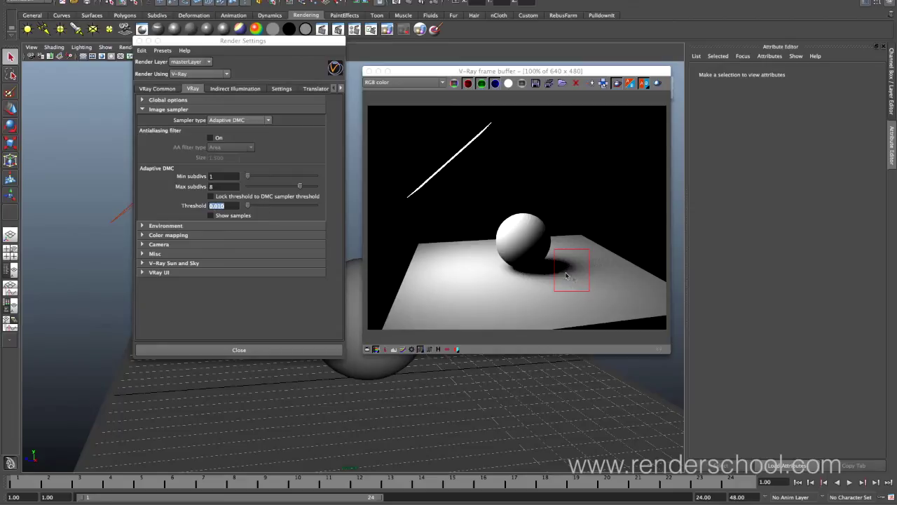
Render the shadow region with Threshold 0.001, then with Threshold 0.100
left_click(215, 205)
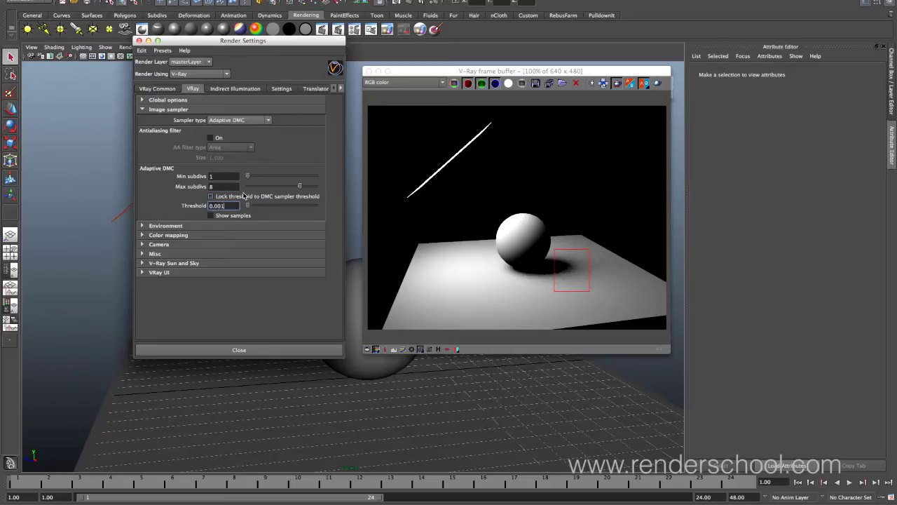
left_click(656, 85)
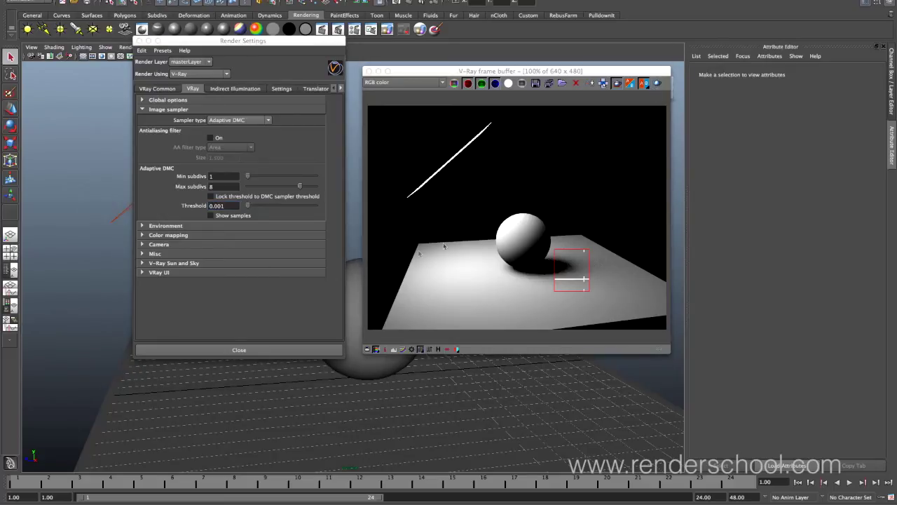
left_click(224, 205)
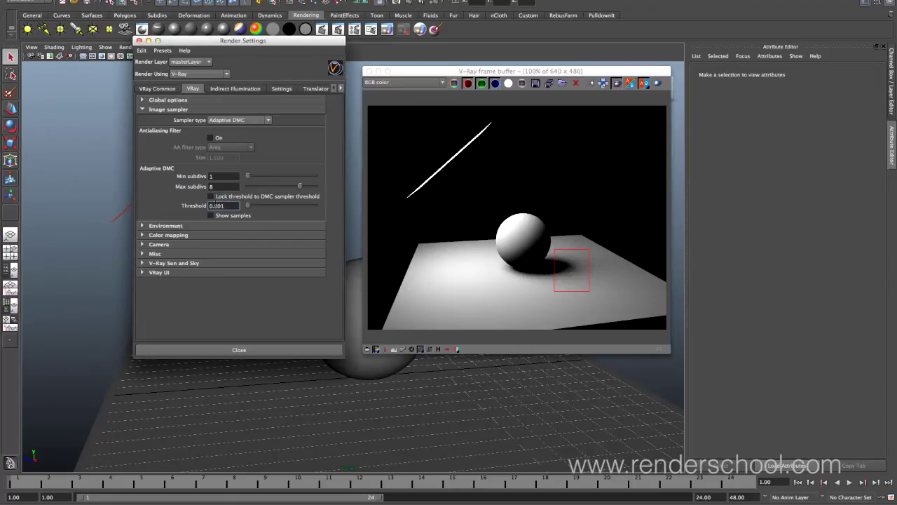
type("0.1")
left_click(656, 85)
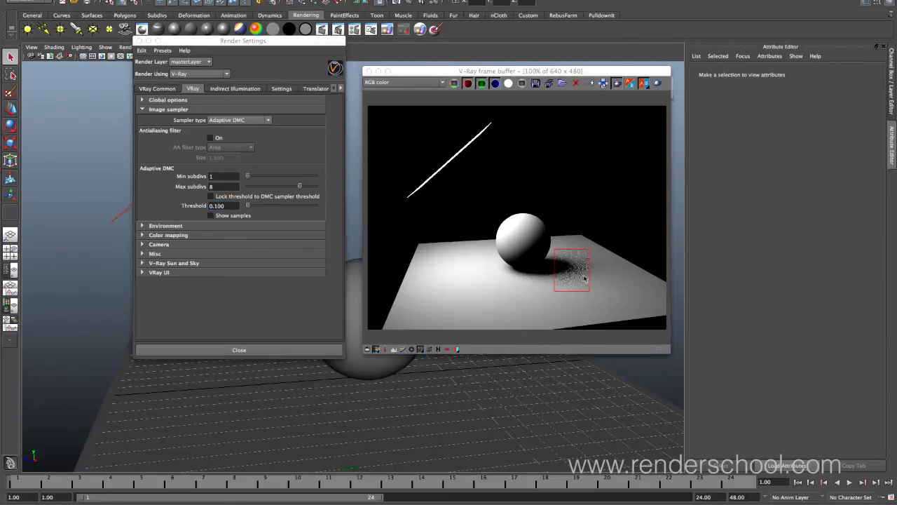
Disable region rendering and render the full frame with Threshold back at 0.001
left_click(621, 87)
left_click(658, 85)
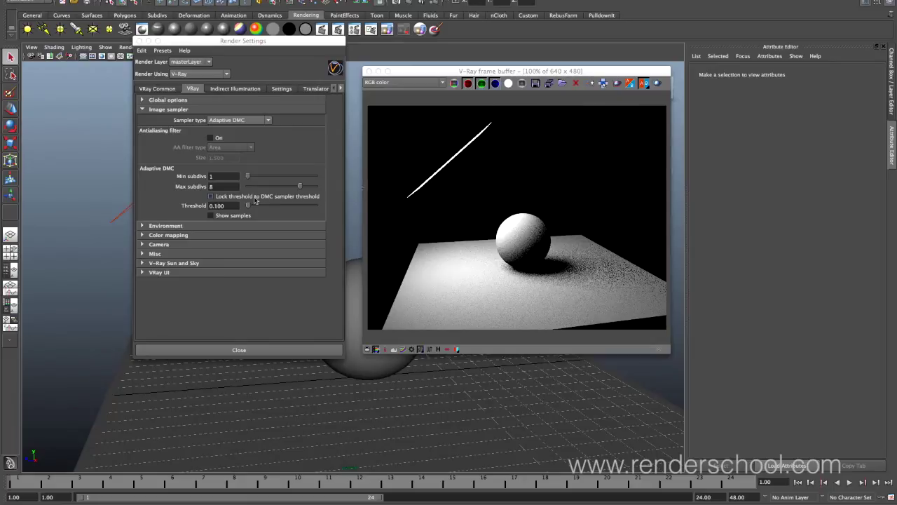
double_click(217, 206)
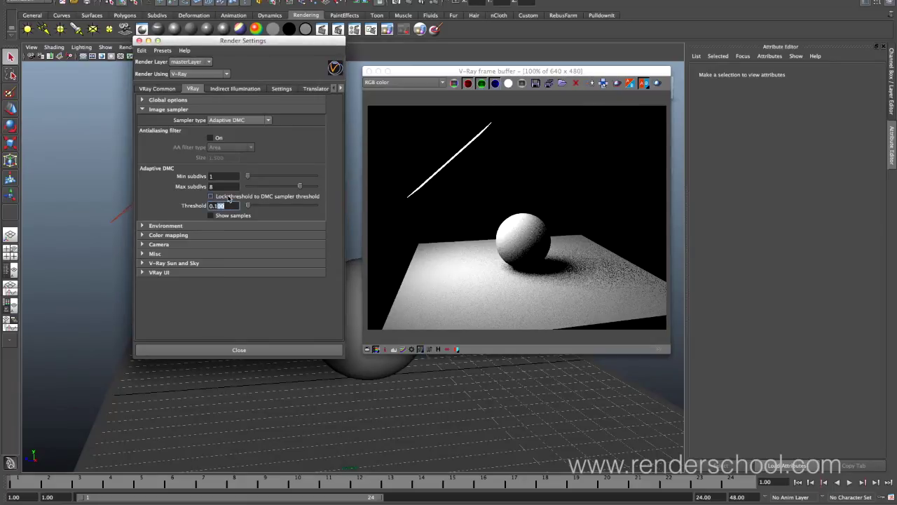
type("0")
left_click(658, 85)
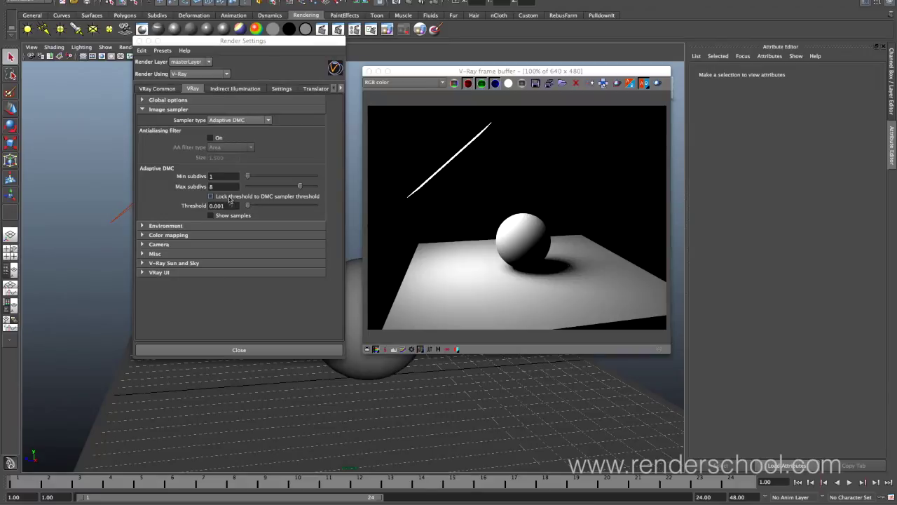
Set Max subdivs to 100 with Threshold 0.010 and re-render the sphere and plane
double_click(225, 186)
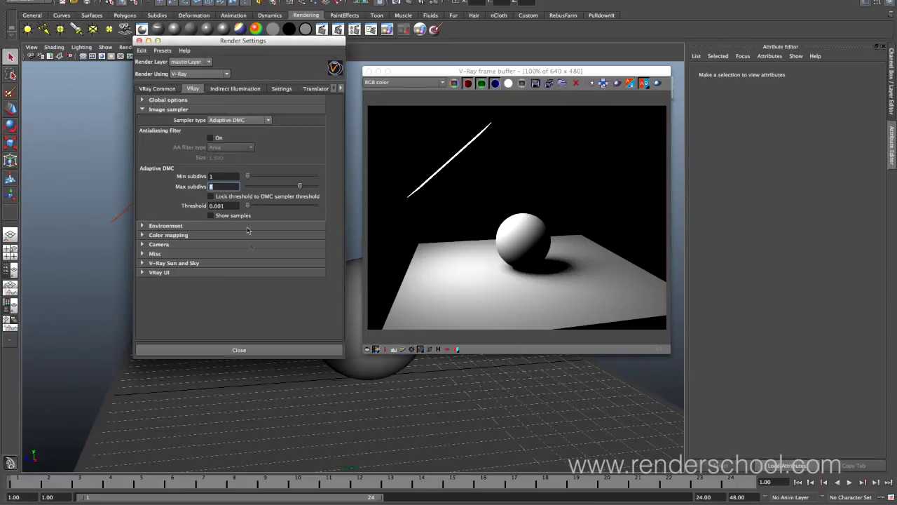
key("Tab")
key("Right")
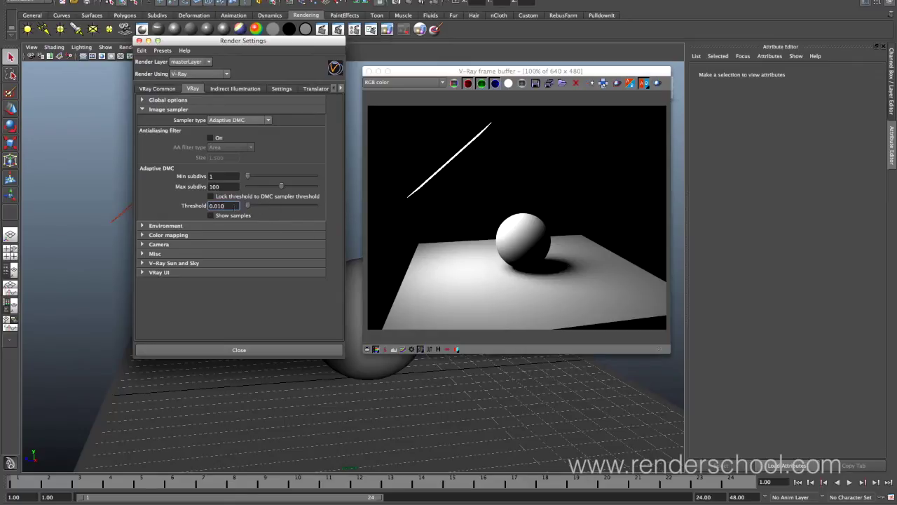
left_click(658, 84)
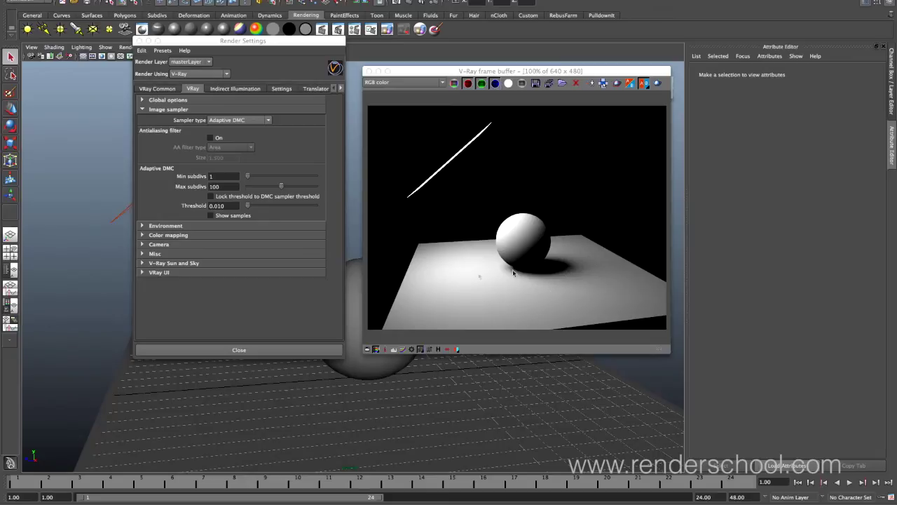
left_click(221, 207)
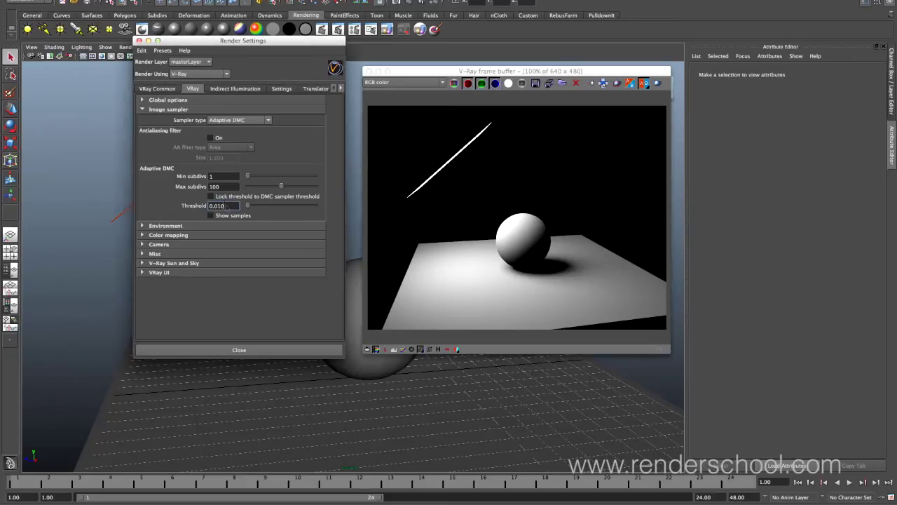
Set Threshold to 0.004 and Max subdivs to 12, then re-render
double_click(221, 206)
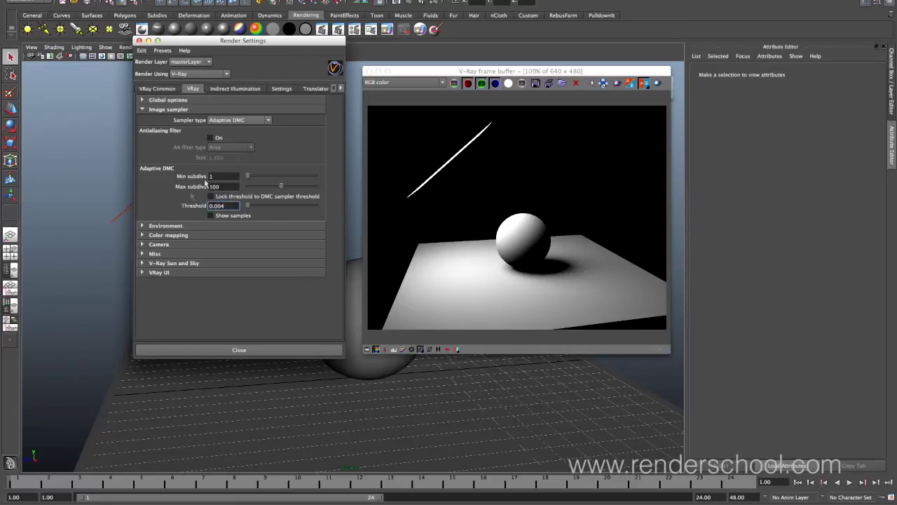
key("shift+Tab")
type("12")
key("Tab")
left_click(657, 83)
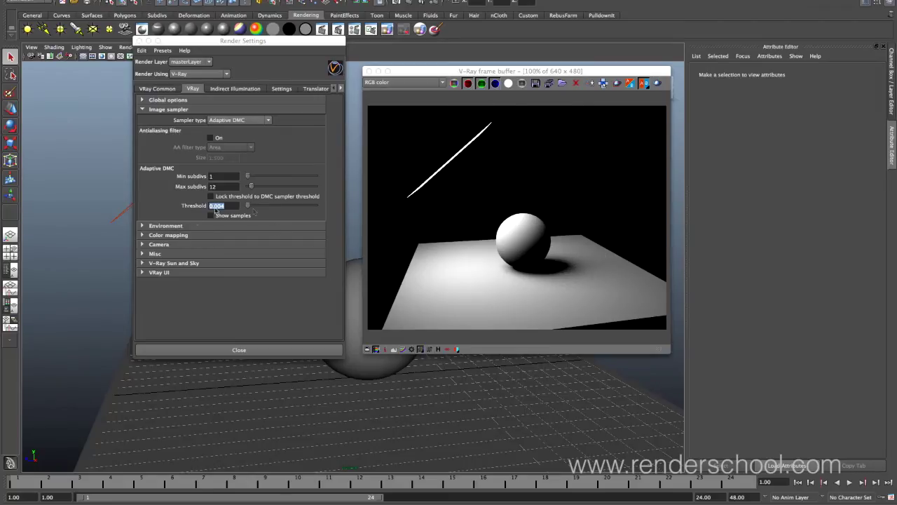
Change Max subdivs to 10 after briefly entering 100
left_click(224, 186)
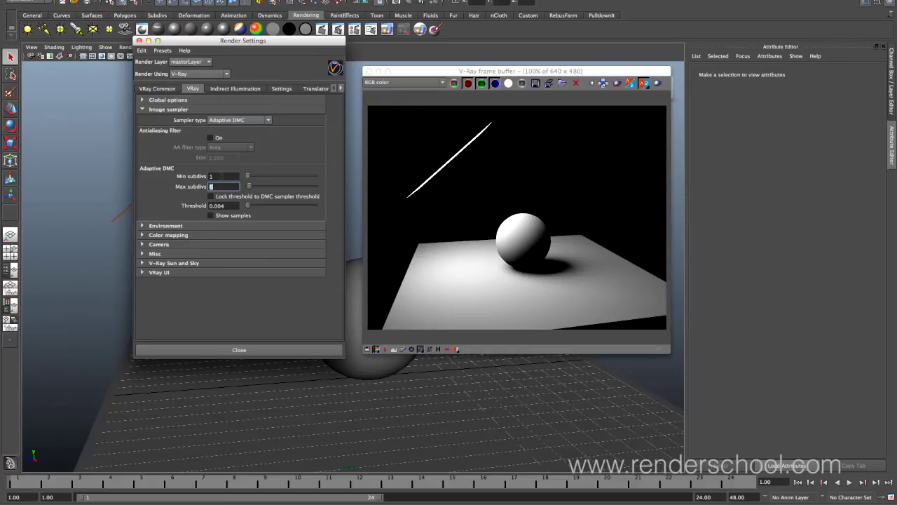
type("100")
double_click(214, 187)
type("10")
Turn on Time Dependent sampling in the DMC Sampler settings and move the window down-left
left_click(283, 89)
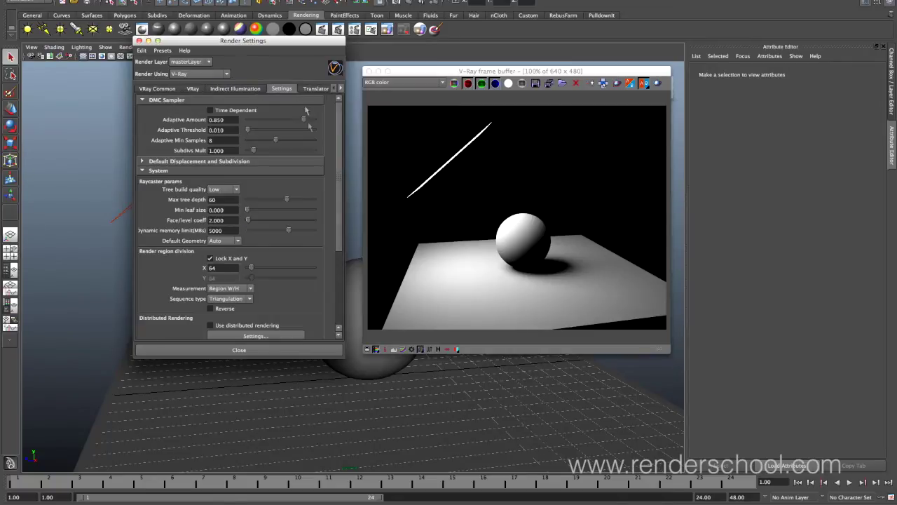
left_click(234, 115)
left_click(243, 110)
left_click(210, 110)
left_click(230, 121)
left_click(194, 89)
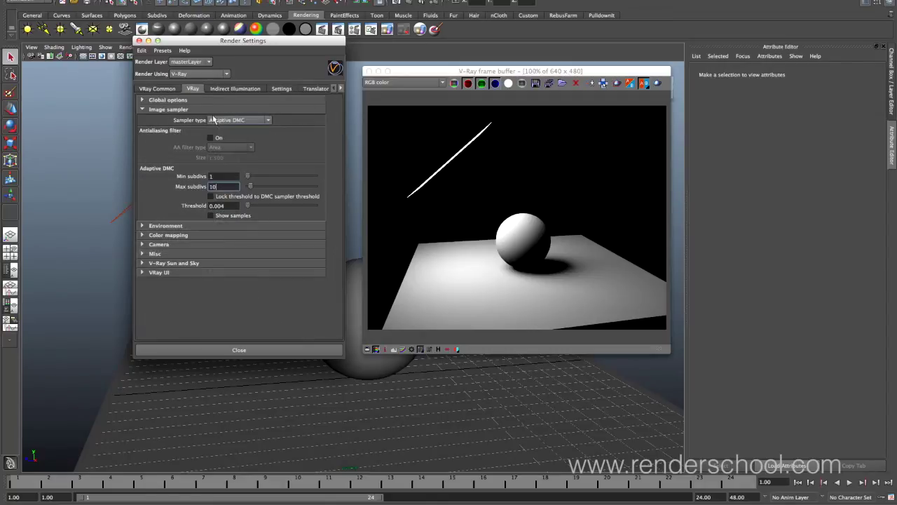
left_click(282, 89)
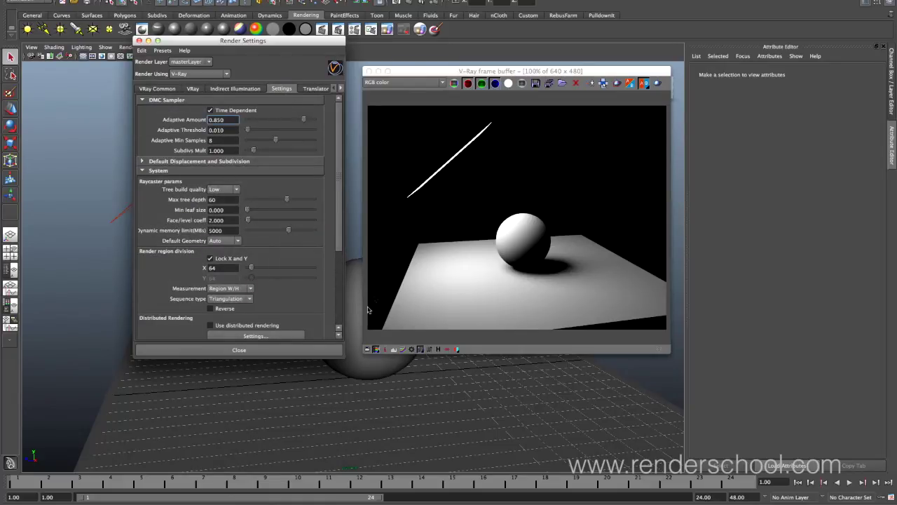
left_click_drag(263, 48, 214, 167)
Select the rectangle light and set its sampling Subdivs to 16
left_click(230, 140)
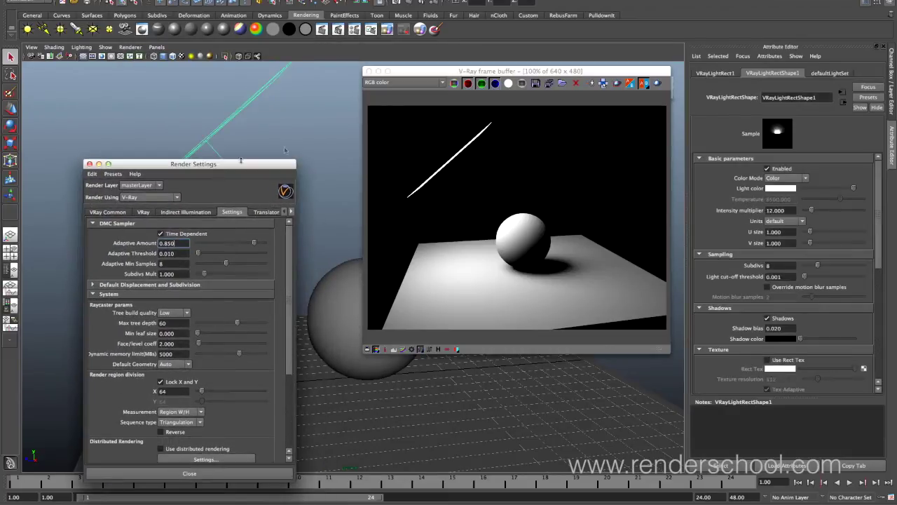
left_click(781, 265)
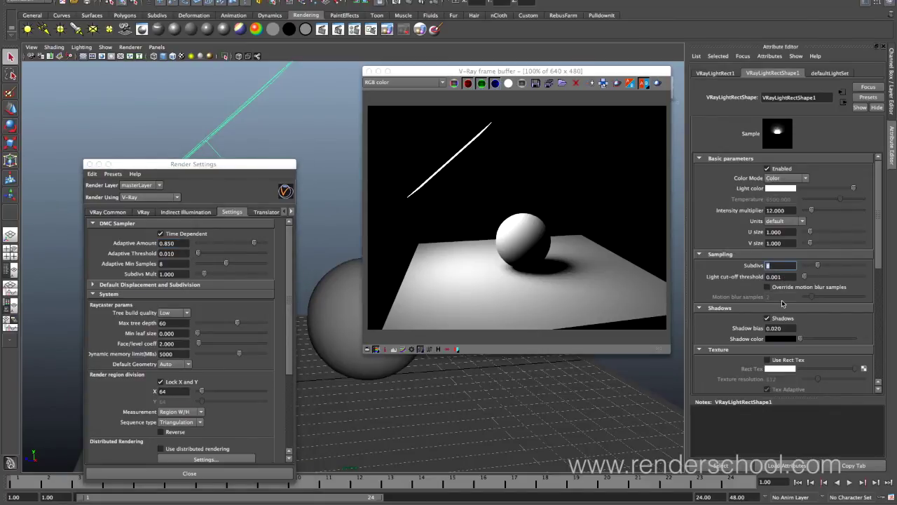
type("16")
key("Return")
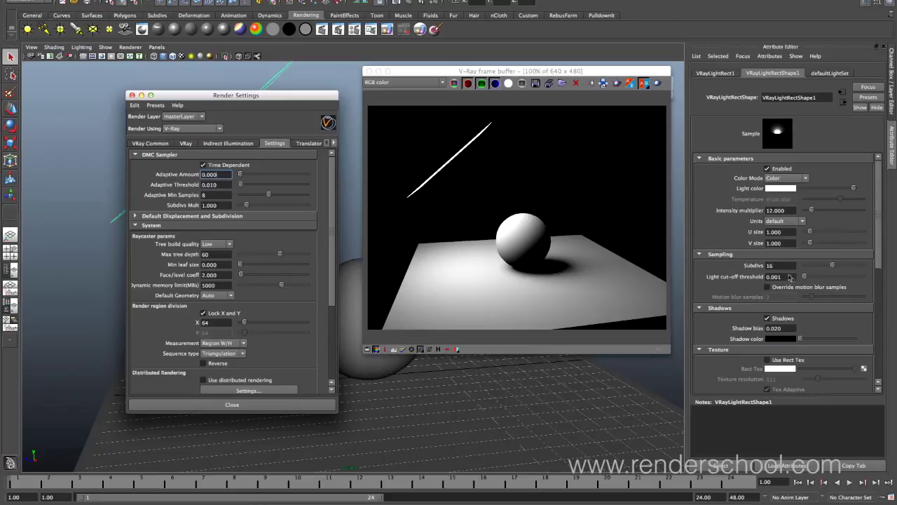
Set Adaptive Amount to 0.900, raise the light's Subdivs to 32, and re-render
left_click_drag(295, 174, 309, 173)
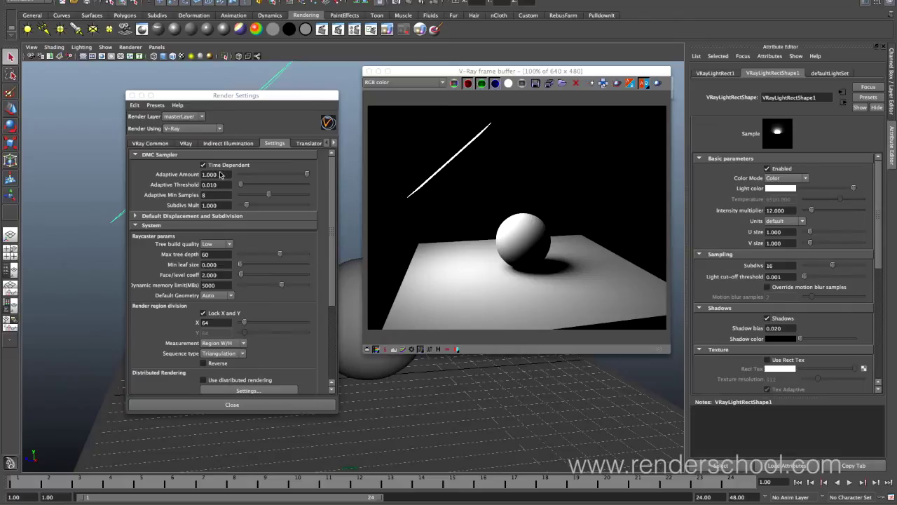
left_click_drag(220, 174, 197, 176)
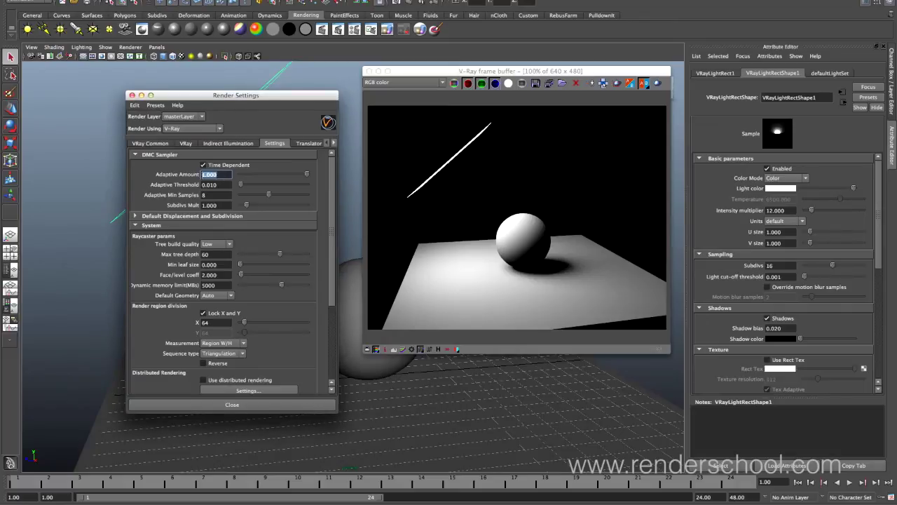
type("0")
key("Return")
left_click(273, 76)
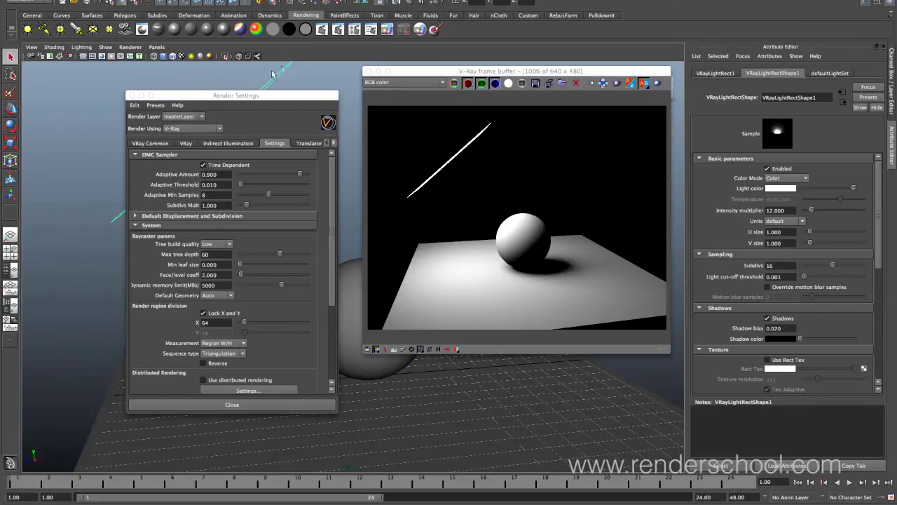
left_click(781, 266)
left_click(656, 83)
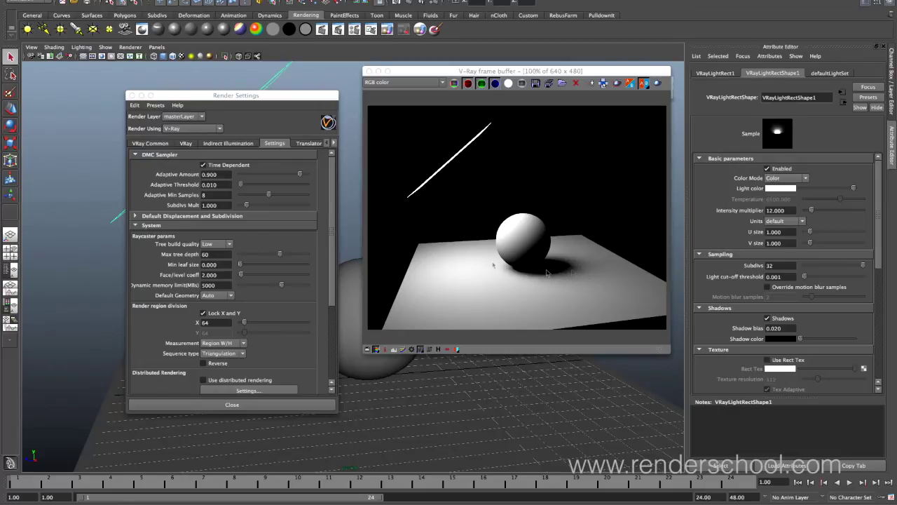
Lower the DMC Sampler Adaptive Amount to 0.888, comparing against the Image sampler settings
left_click(186, 143)
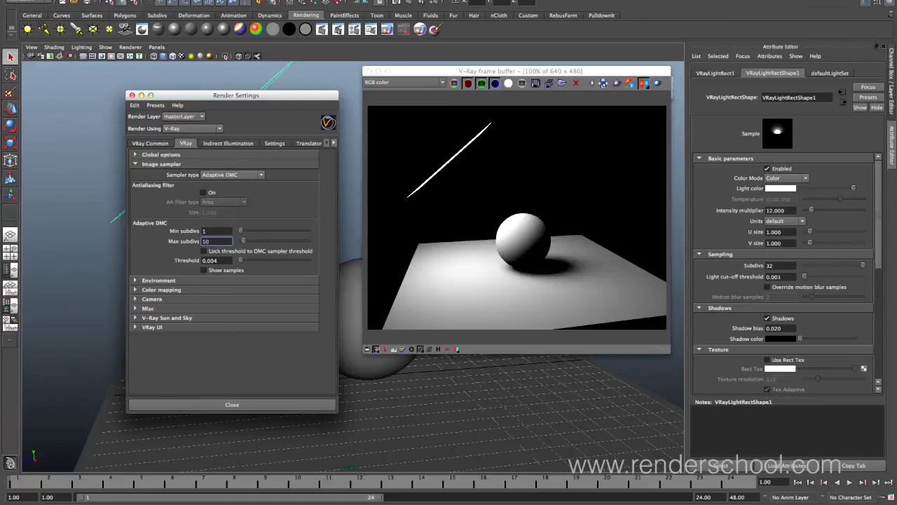
left_click(274, 143)
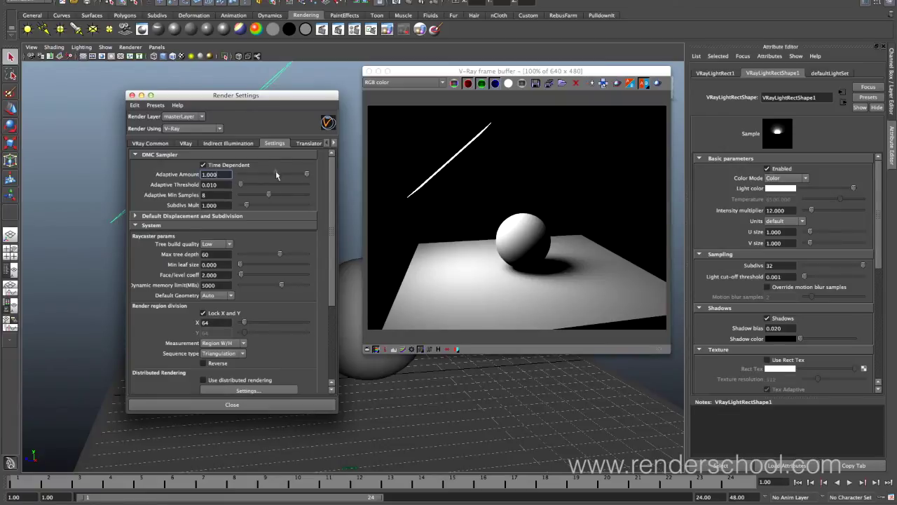
left_click_drag(276, 176, 299, 177)
left_click(216, 184)
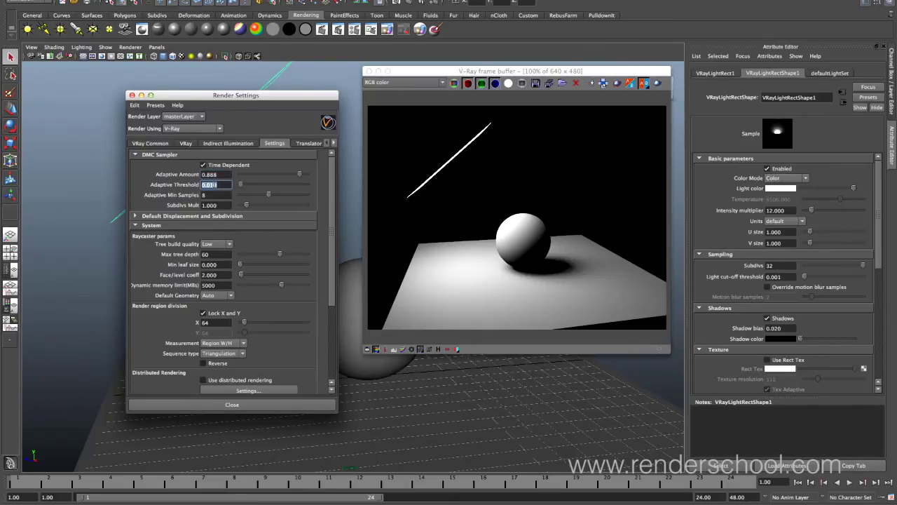
left_click(186, 144)
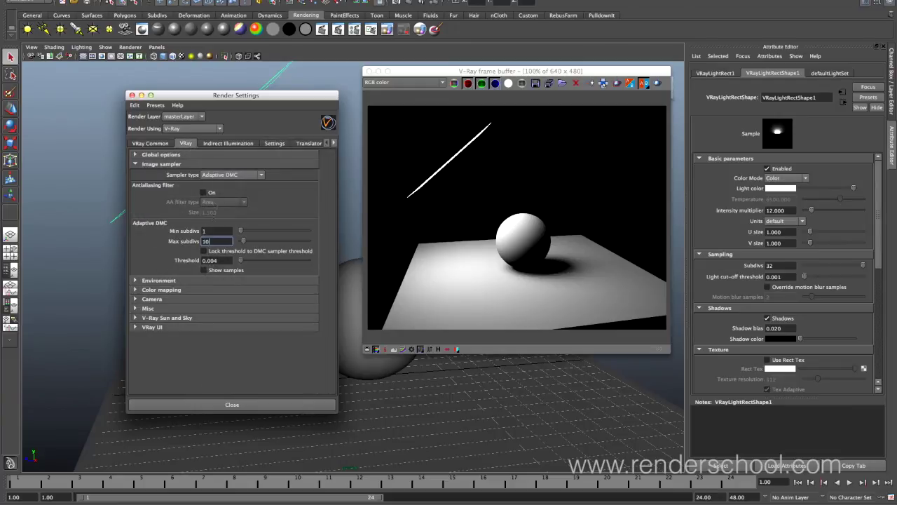
left_click(280, 145)
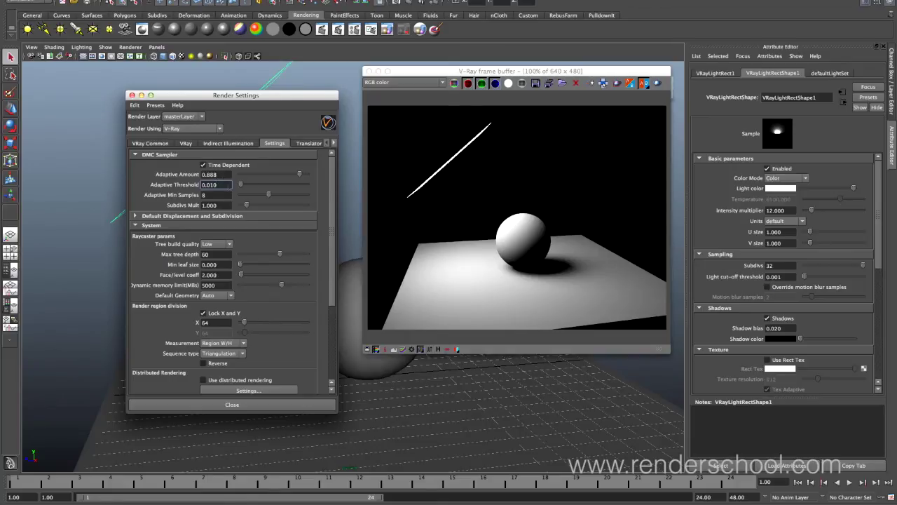
Set the rectangle light's Subdivs to 8 and Adaptive Min Samples to 16, then re-render
left_click(209, 195)
left_click(782, 265)
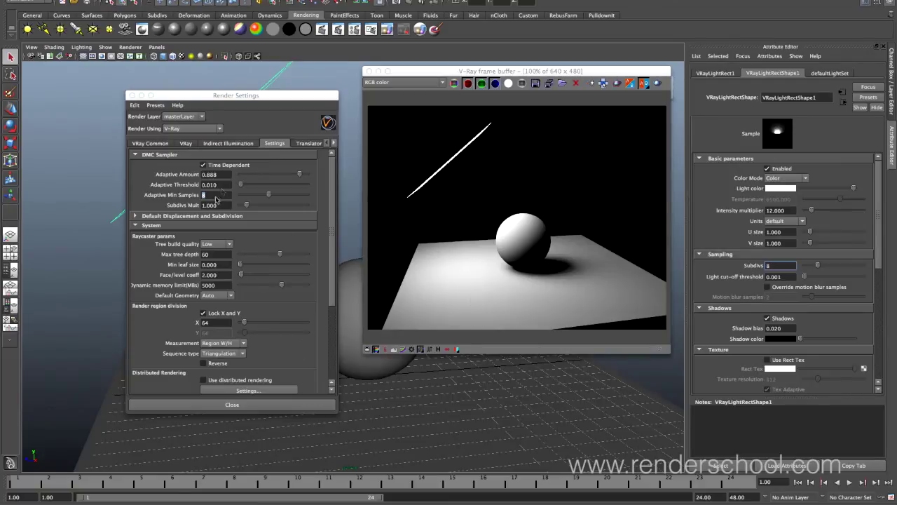
left_click(218, 194)
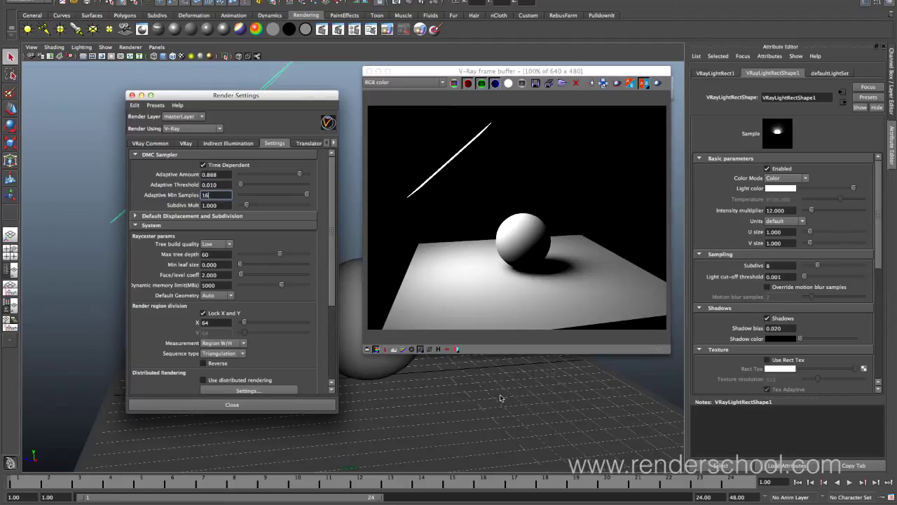
left_click(658, 84)
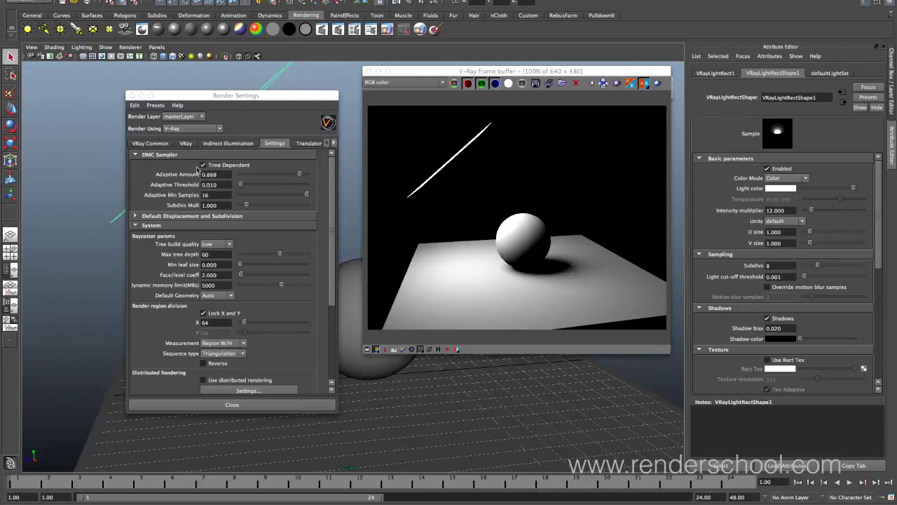
left_click(217, 204)
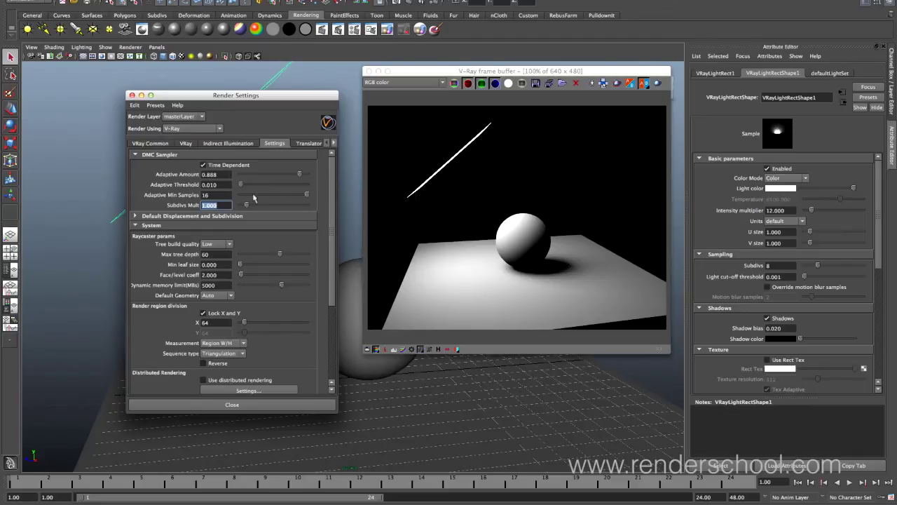
Put Adaptive Min Samples back to 8 and set Subdivs Mult to 2.000
left_click(214, 194)
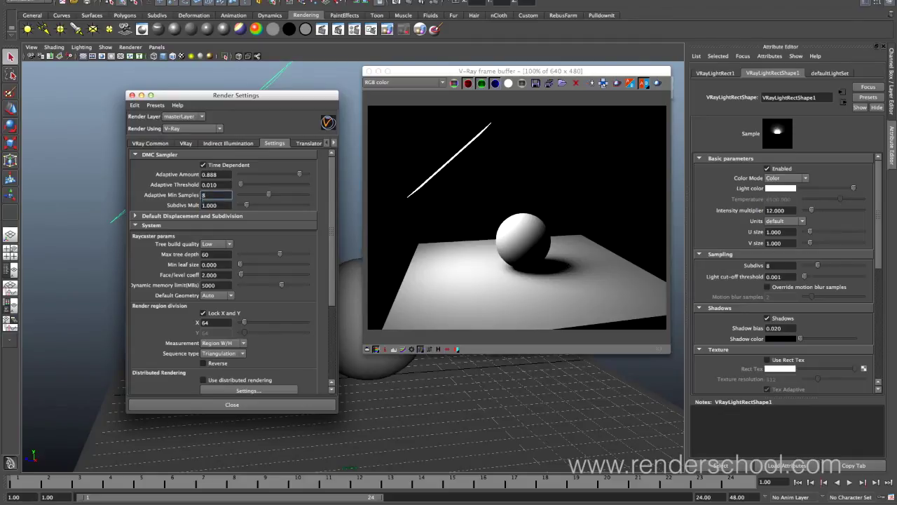
type("8")
key("Tab")
type("2")
key("Return")
double_click(227, 205)
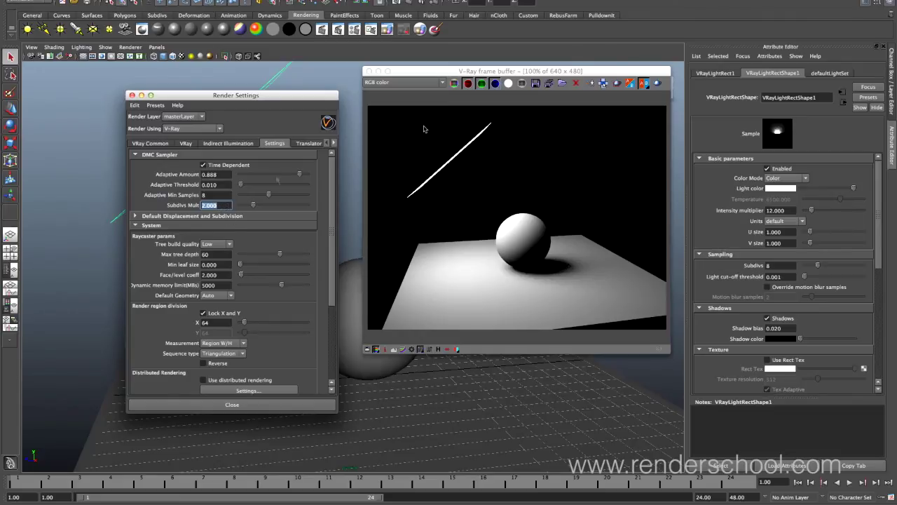
Render the sphere and plane again from the V-Ray frame buffer with Subdivs Mult 2.000
left_click(657, 84)
left_click(657, 85)
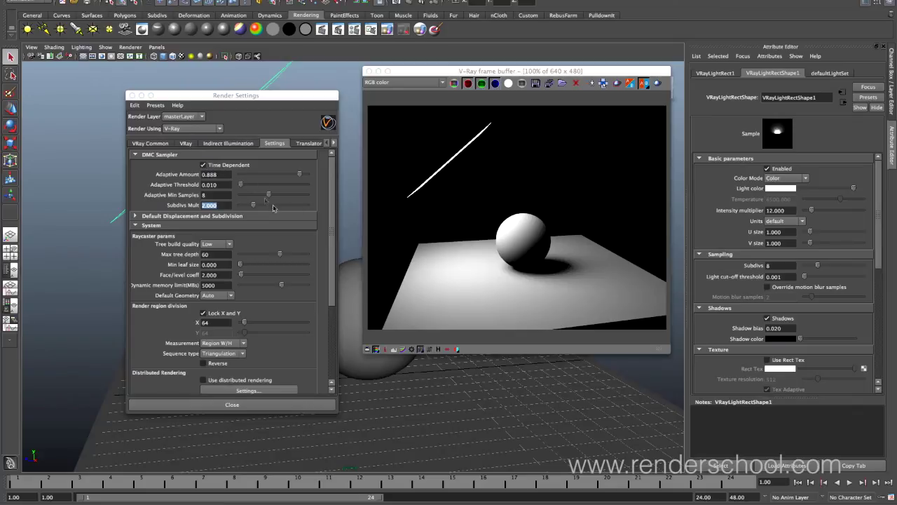
Restore Subdivs Mult to 1.000 and Adaptive Amount to 0.900
left_click(203, 205)
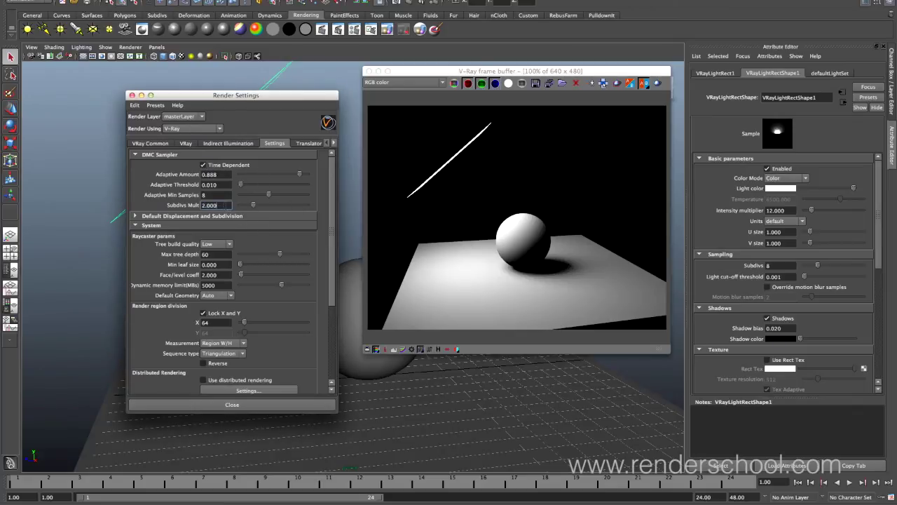
key("ctrl+a")
type("1")
key("Return")
left_click(213, 174)
type("0.900")
Set the Adaptive DMC threshold to 0.001 and region-render the sphere's shadow
left_click(187, 144)
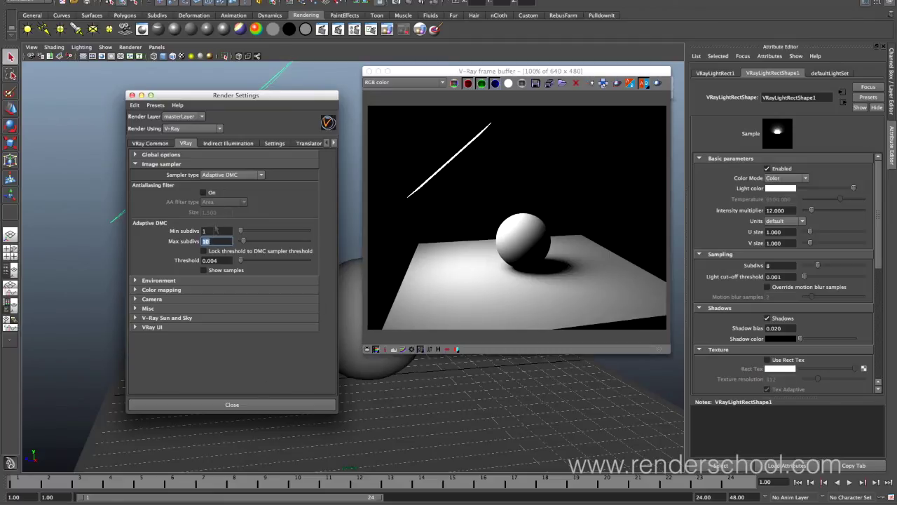
left_click(217, 260)
key("BackSpace")
type("1")
key("Return")
left_click(617, 83)
left_click(656, 83)
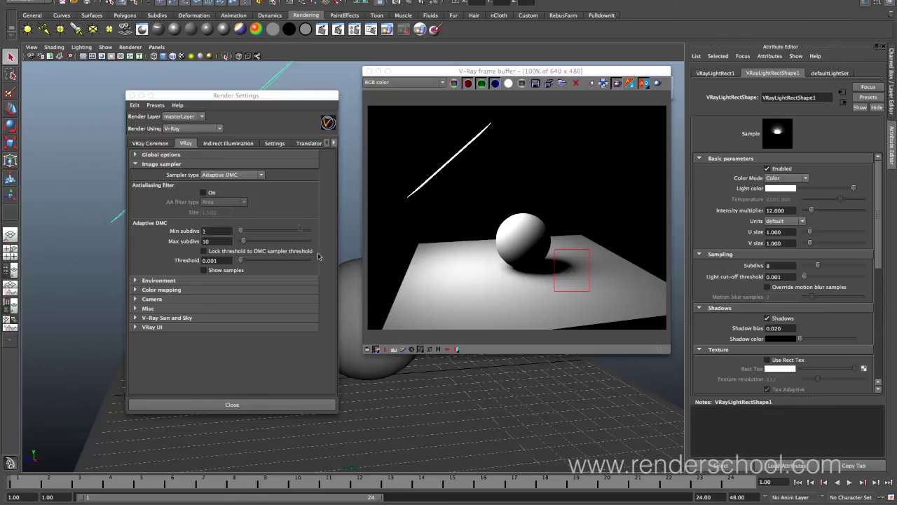
Turn off Region Render and enable the Area antialiasing filter in the Image sampler
left_click(617, 84)
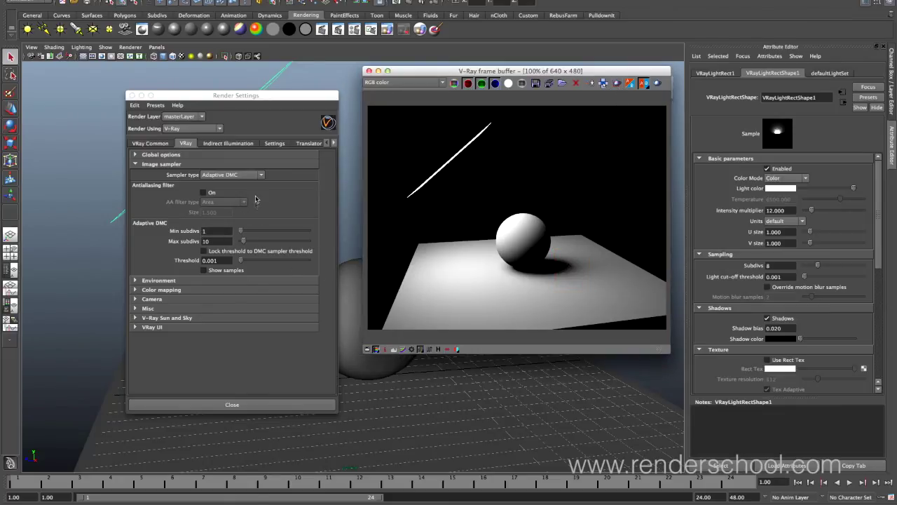
left_click(203, 192)
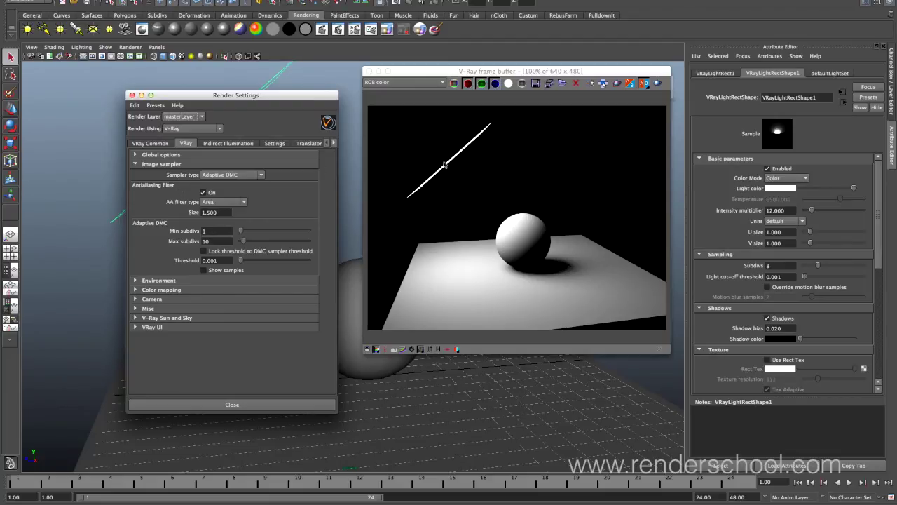
scroll(447, 160, "up", 3)
scroll(450, 163, "down", 3)
scroll(452, 163, "up", 4)
scroll(451, 164, "down", 3)
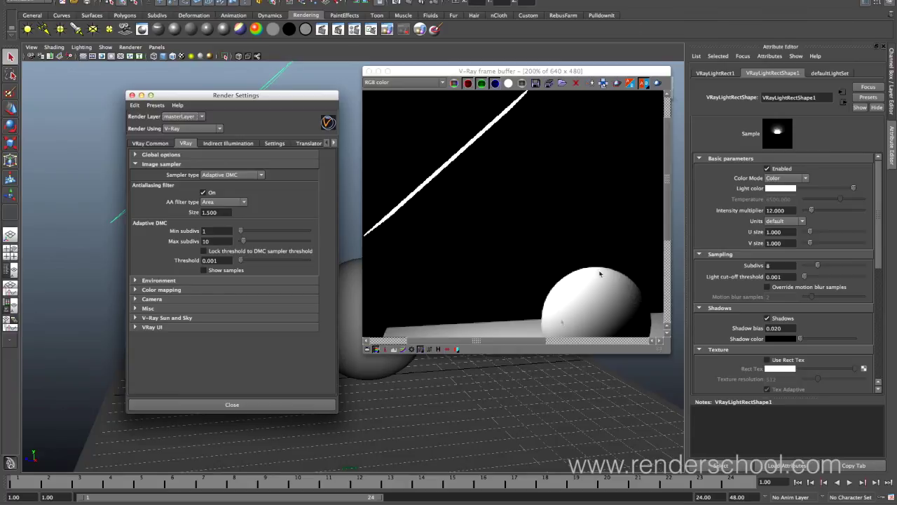
Turn Region Render back on and draw a render region over the thin light stripe
left_click(617, 83)
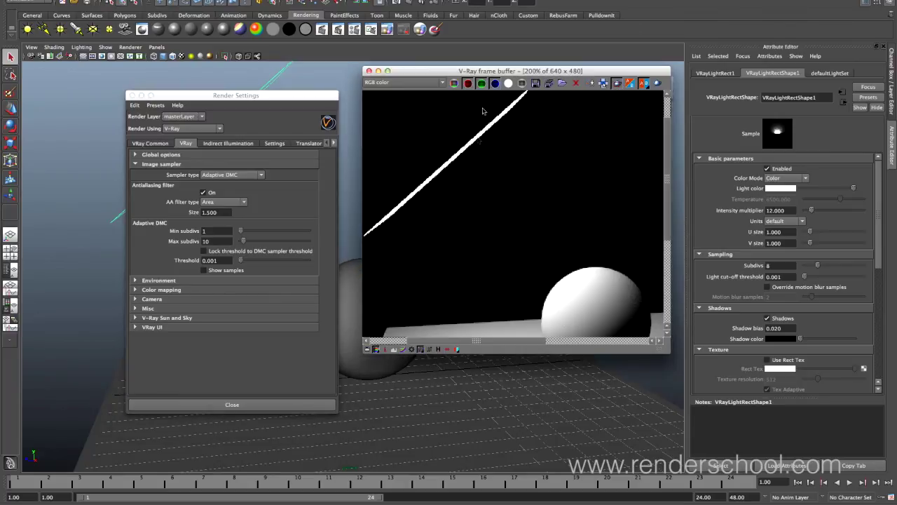
left_click_drag(487, 104, 432, 210)
left_click_drag(414, 249, 376, 298)
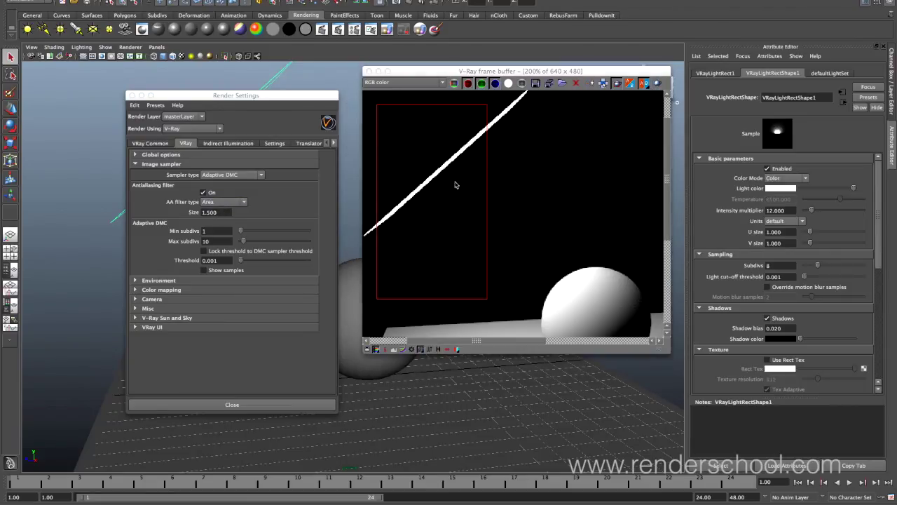
scroll(457, 184, "down", 4)
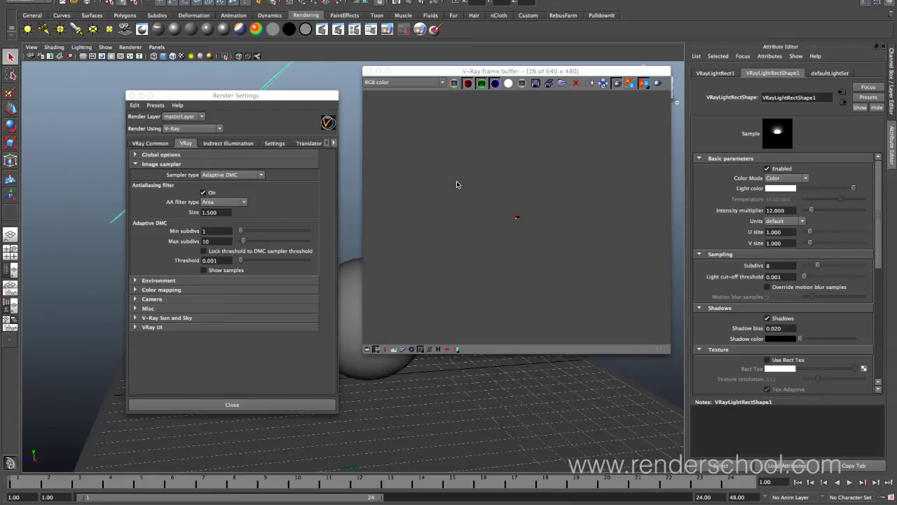
scroll(458, 184, "up", 3)
left_click(494, 171)
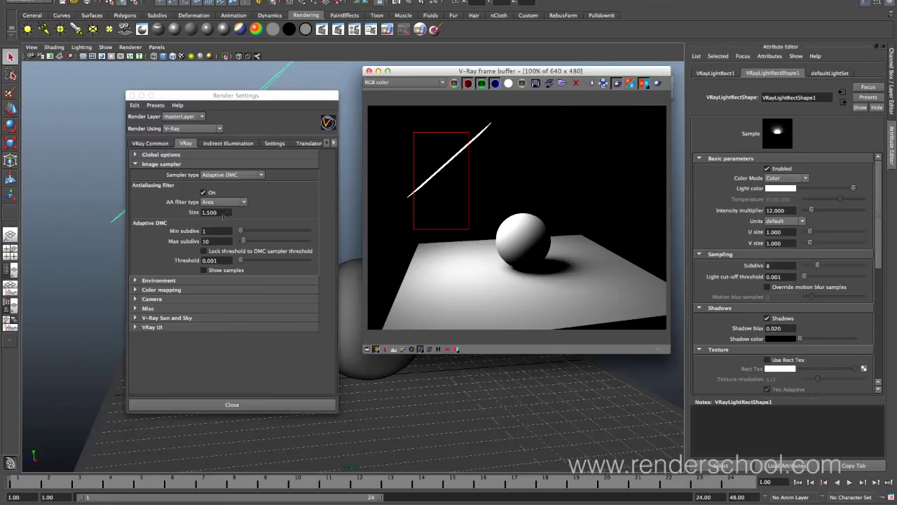
Set the Area antialiasing filter size to 4.000 and render the region
double_click(223, 212)
type("4")
key("Tab")
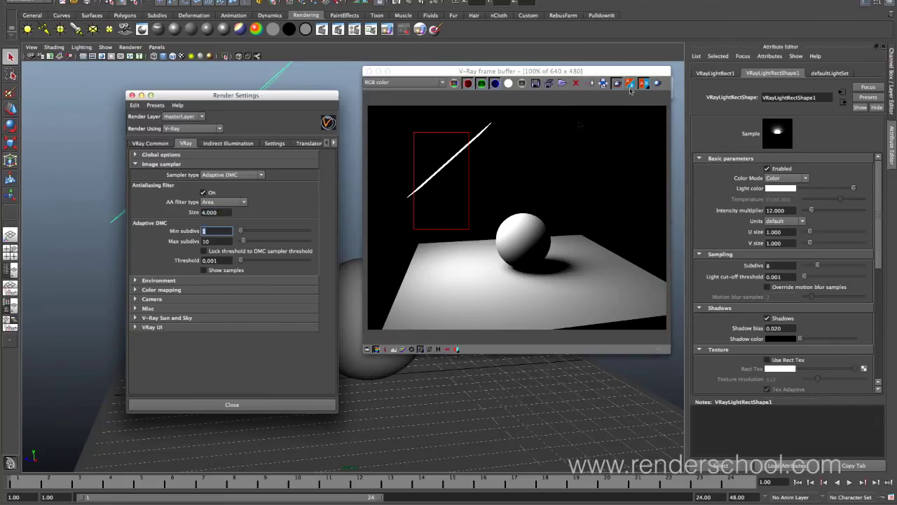
left_click(658, 83)
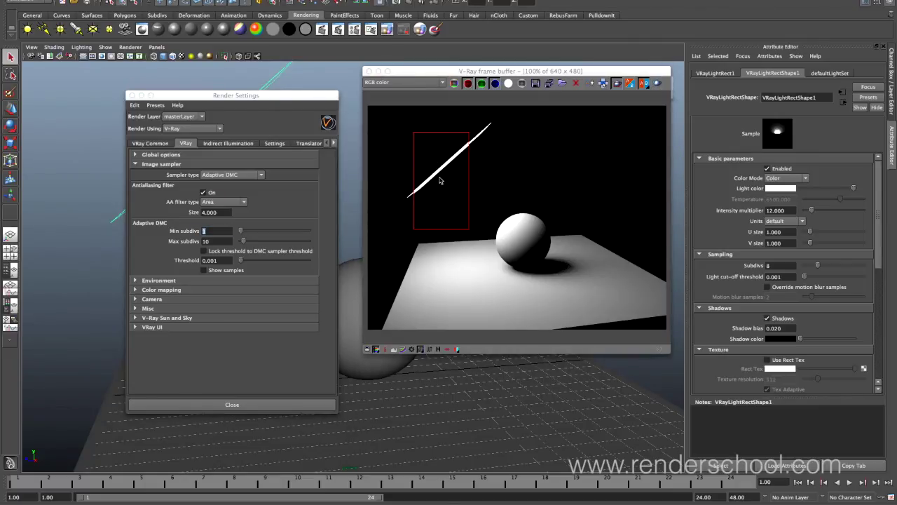
Zoom in to inspect the light streak, then clear the render region
scroll(440, 176, "down", 3)
scroll(440, 176, "up", 5)
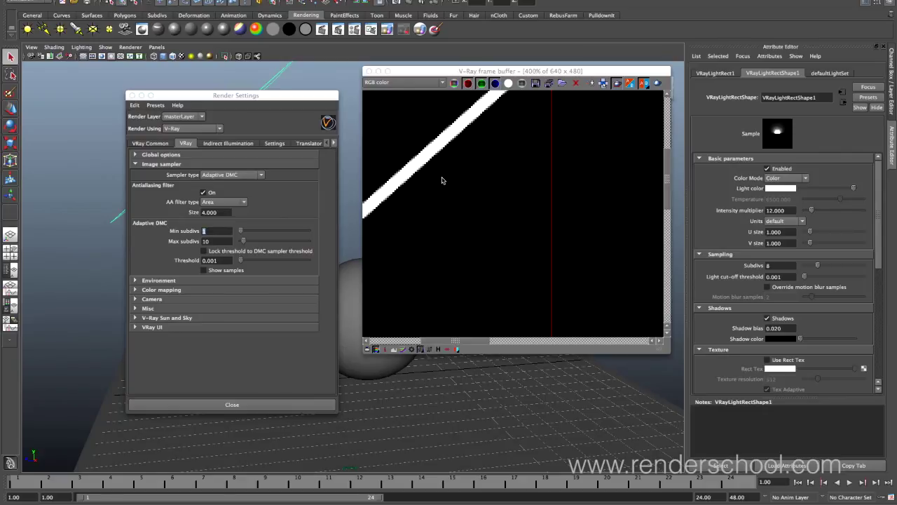
scroll(442, 180, "down", 2)
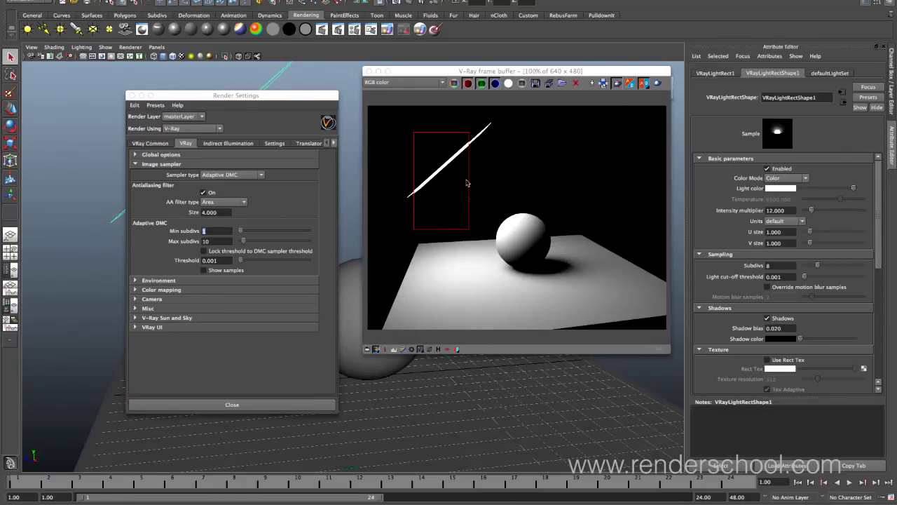
left_click(488, 155)
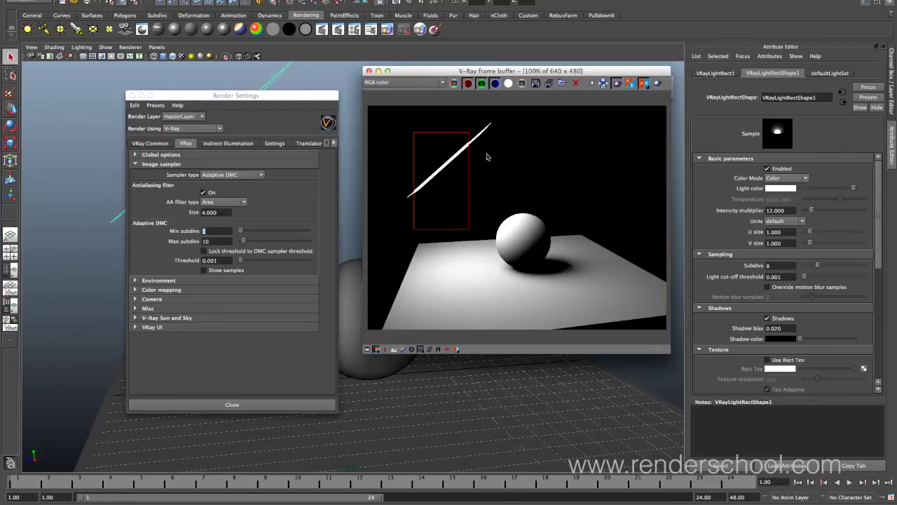
left_click(616, 85)
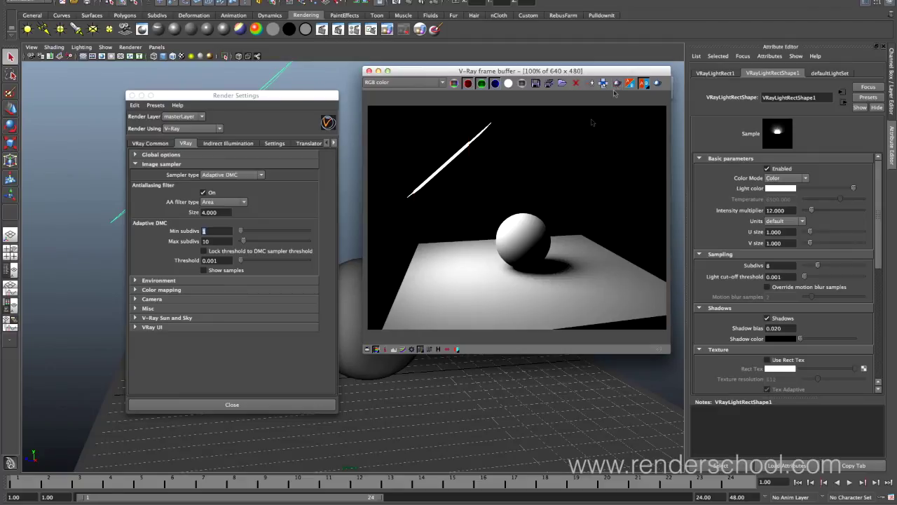
Choose Gaussian as the AA filter type with size 2.000 and render the scene
left_click(225, 203)
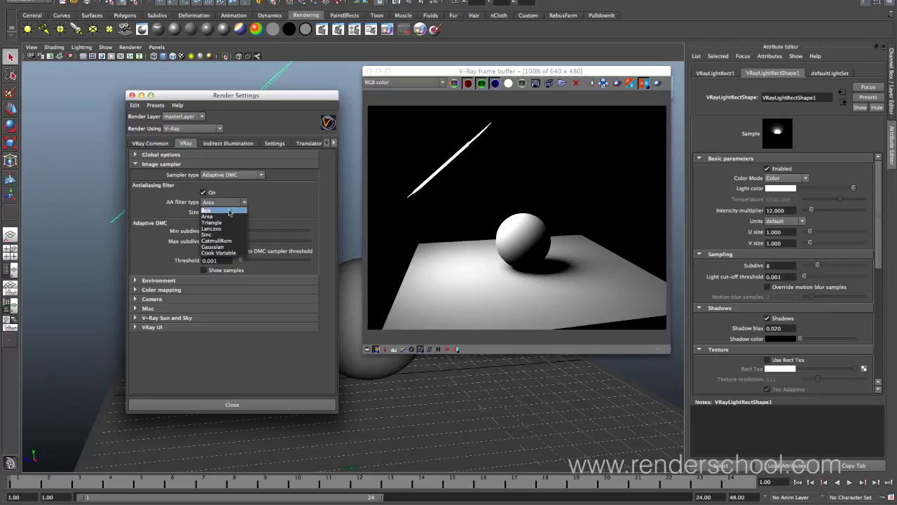
left_click(226, 248)
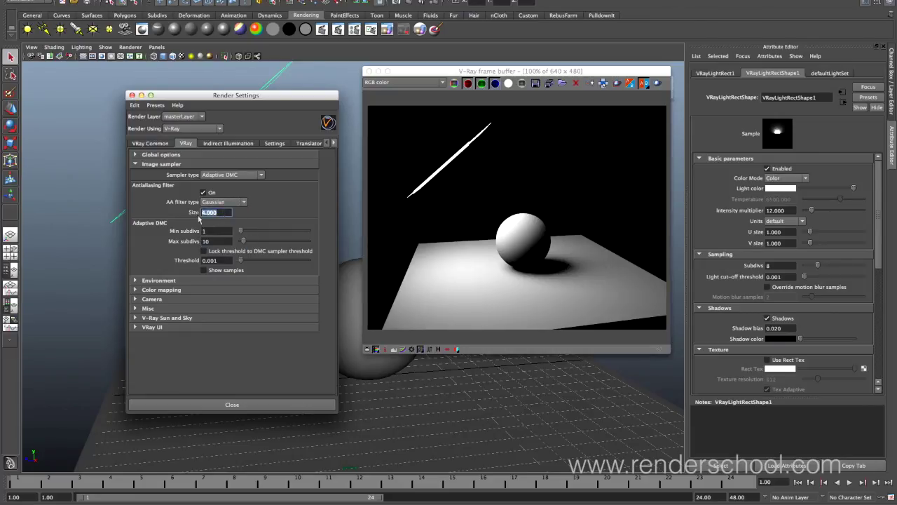
left_click(224, 230)
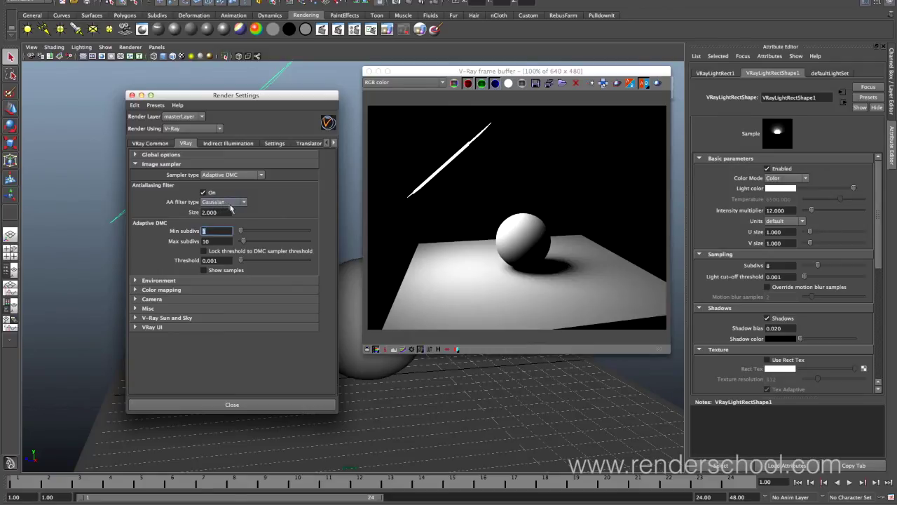
left_click(662, 85)
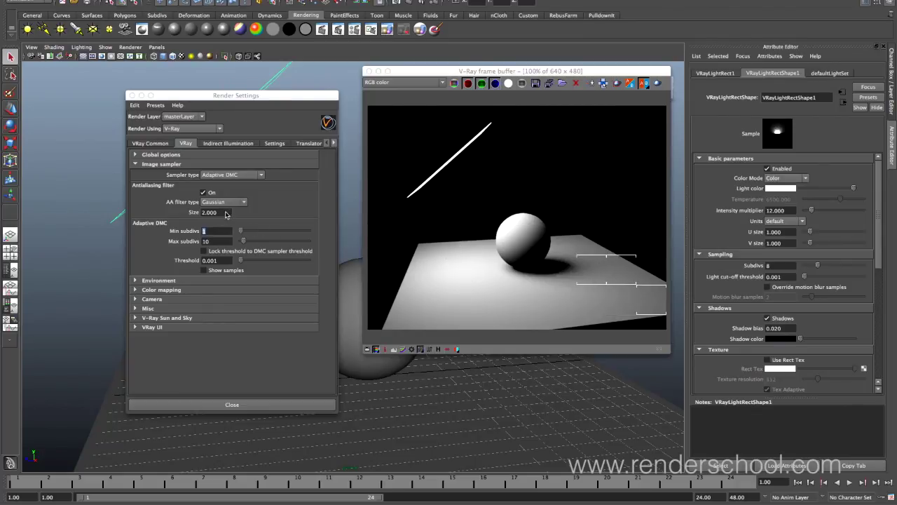
Reduce the Gaussian filter size to 1.200, keeping the Gaussian type, and re-render the scene
left_click(225, 212)
left_click_drag(229, 212, 203, 202)
type("1.5")
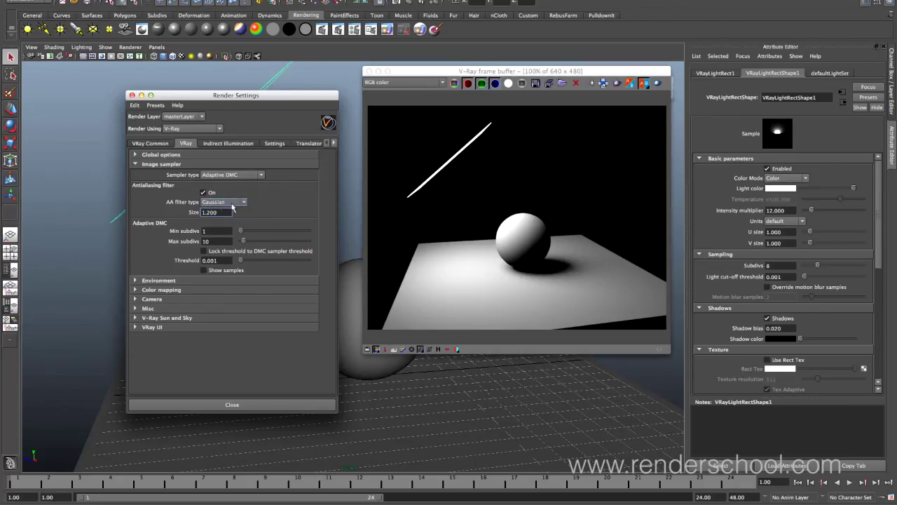
left_click(232, 204)
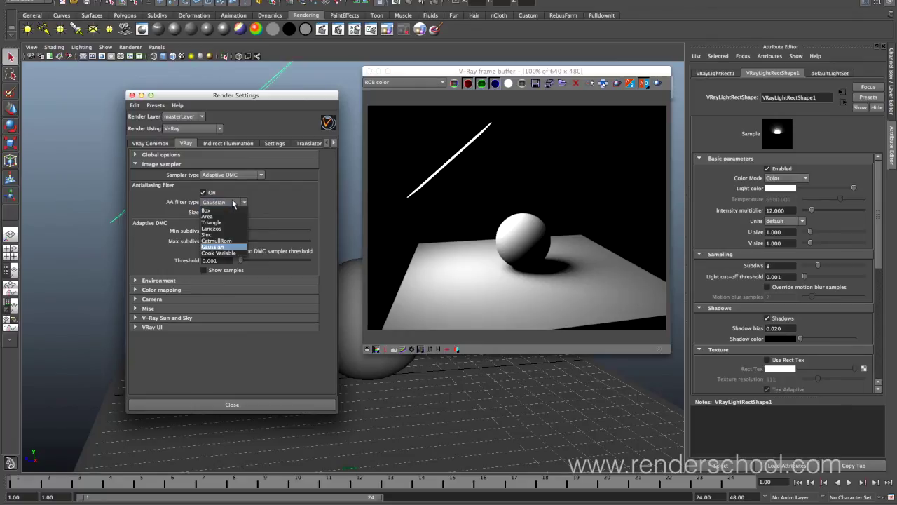
left_click(234, 203)
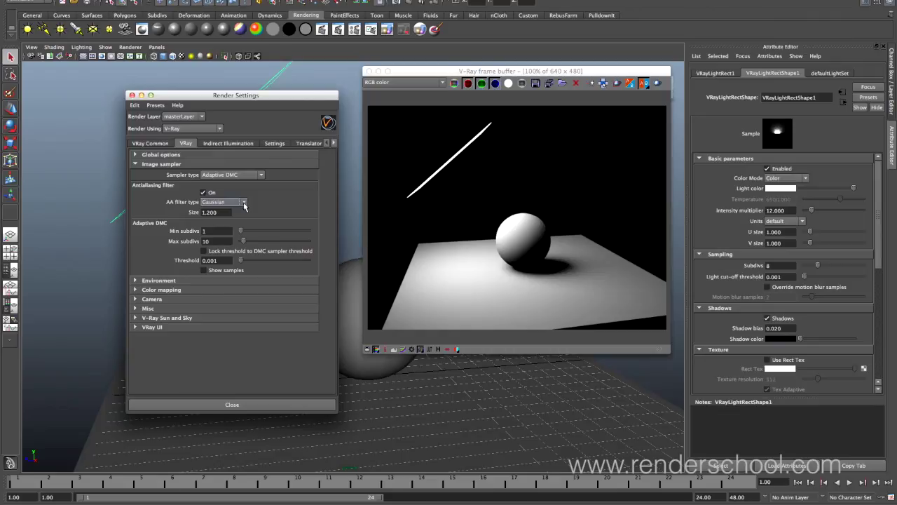
left_click(244, 203)
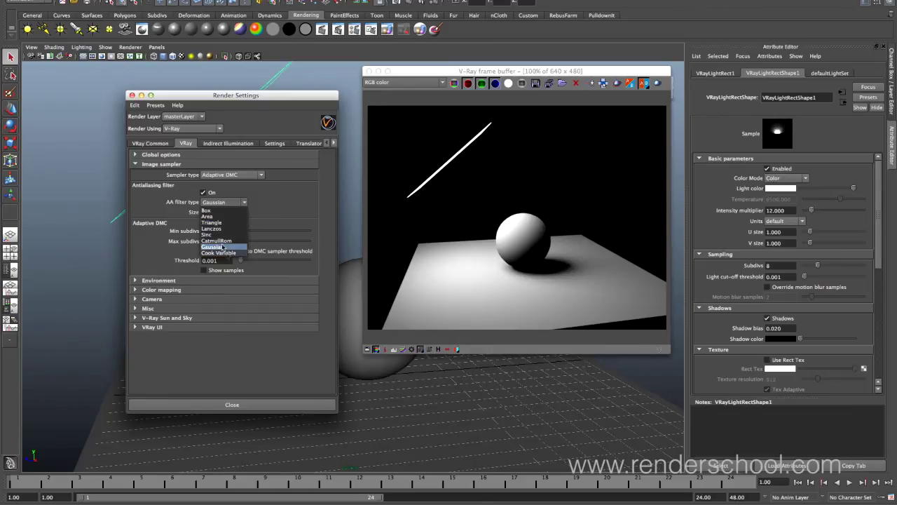
left_click(224, 247)
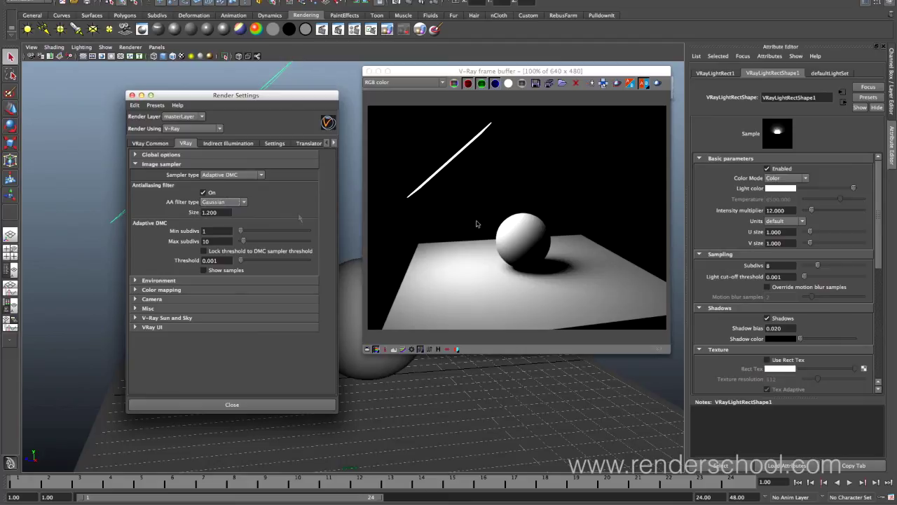
left_click(657, 84)
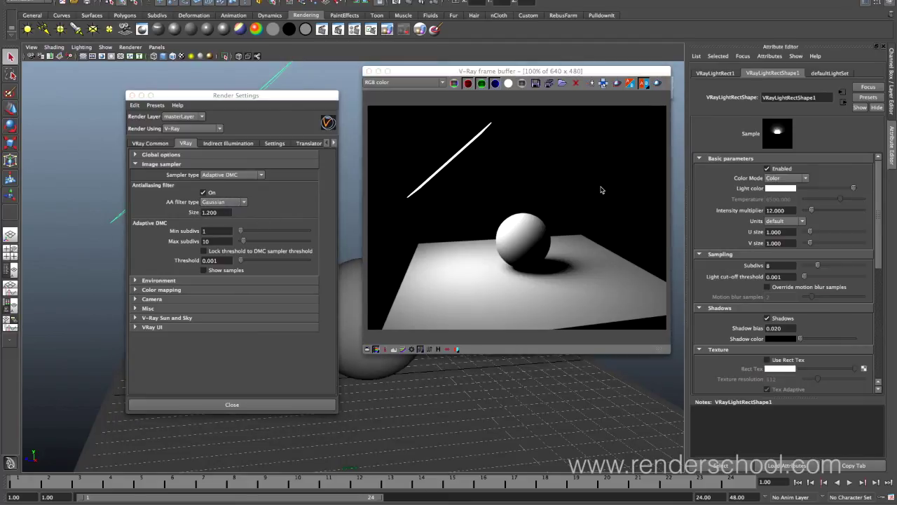
Raise the Adaptive DMC threshold to 0.080 and render
left_click(219, 262)
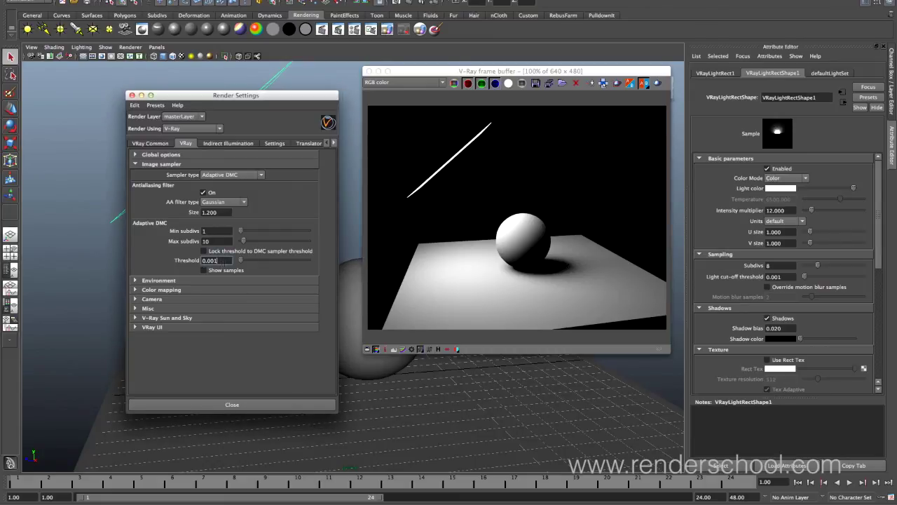
key("BackSpace")
left_click(644, 83)
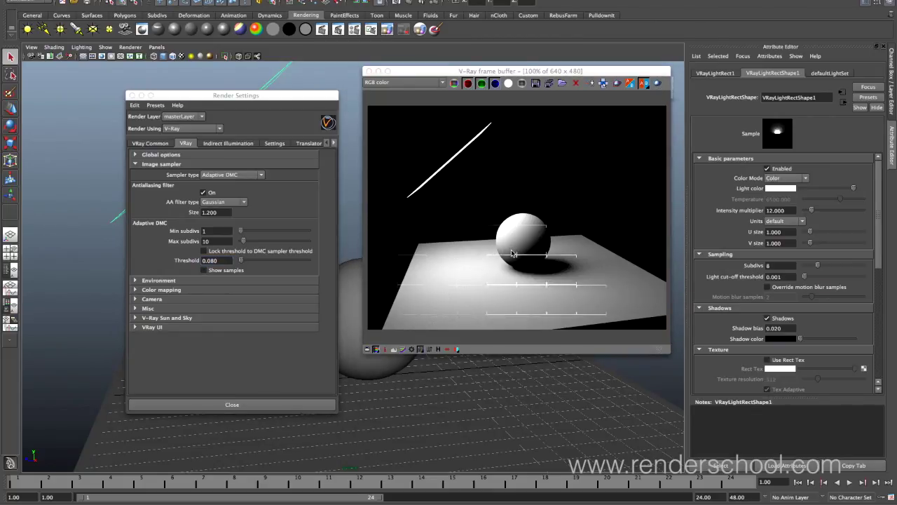
Set the DMC Sampler Adaptive Amount to 1.000, then return to the Image sampler settings
left_click(279, 145)
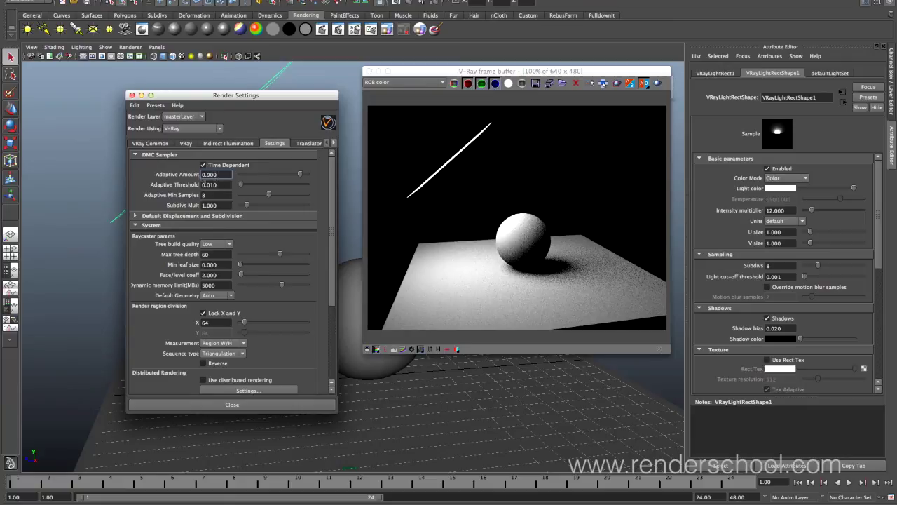
double_click(219, 174)
type("1")
key("Tab")
left_click(186, 143)
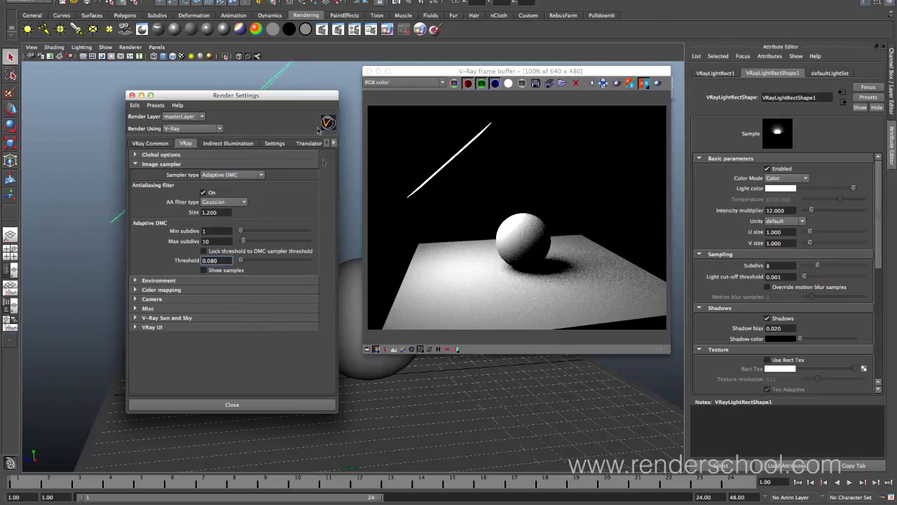
left_click_drag(293, 99, 263, 106)
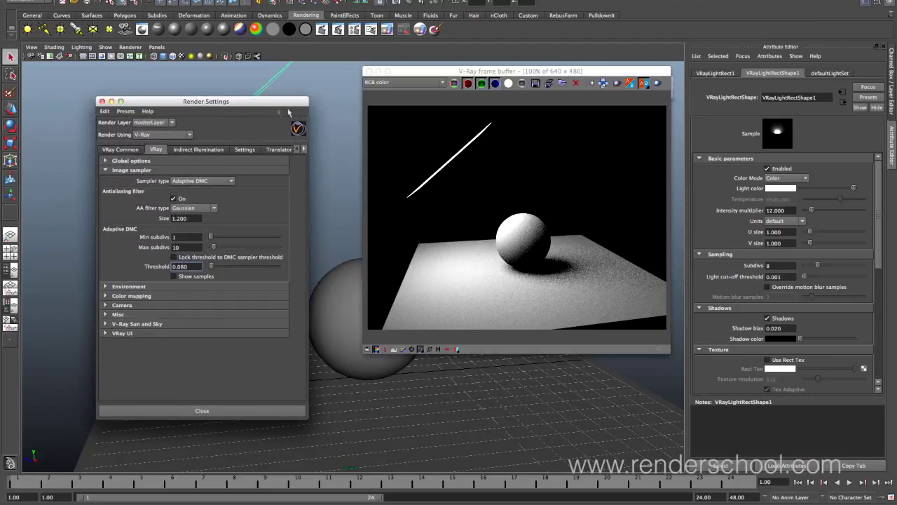